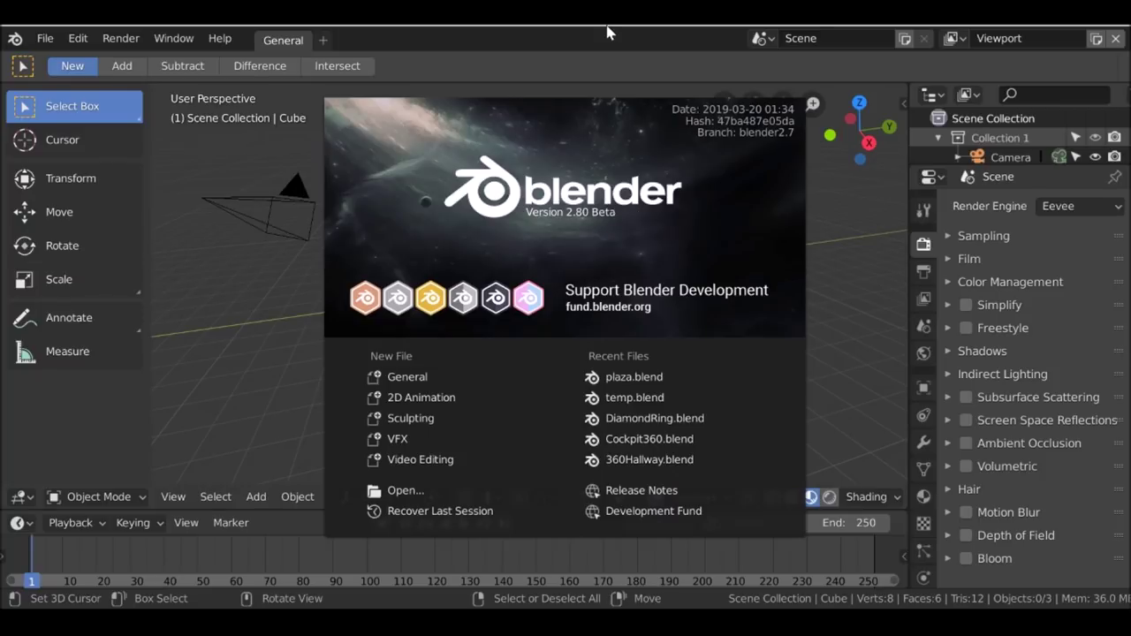
- Close the Blender 2.80 Beta splash screen to reveal the default cube, camera and light
{"action": "left_click", "coordinate": [319, 345]}
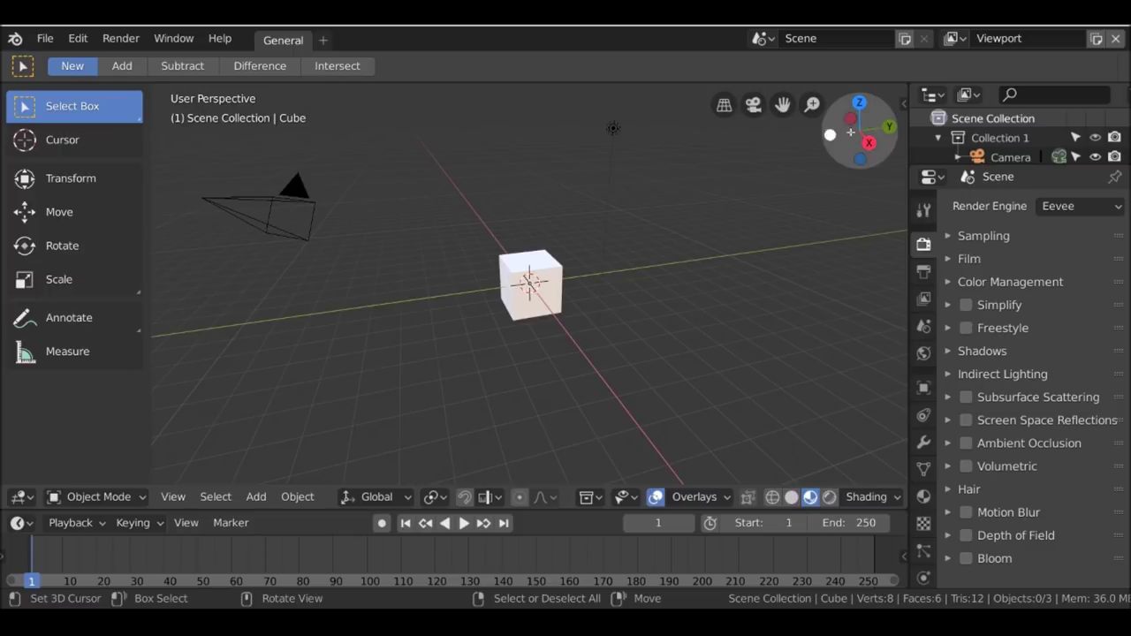
{"action": "left_click_drag", "start_coordinate": [869, 141], "coordinate": [811, 98]}
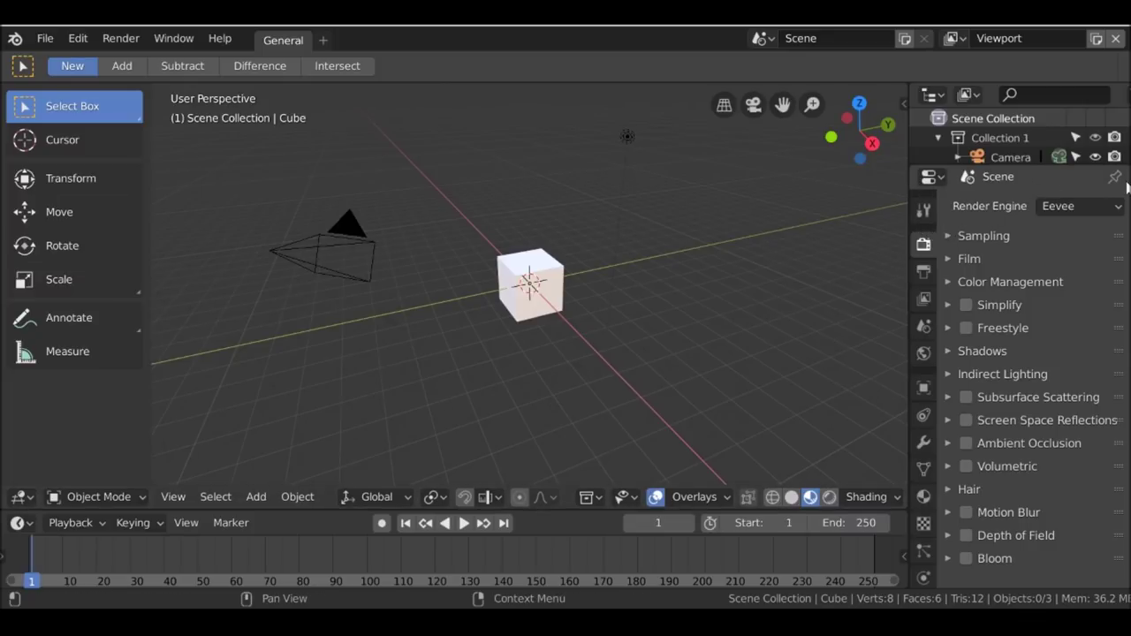
{"action": "left_click", "coordinate": [923, 210]}
{"action": "left_click", "coordinate": [924, 244]}
{"action": "left_click", "coordinate": [924, 271]}
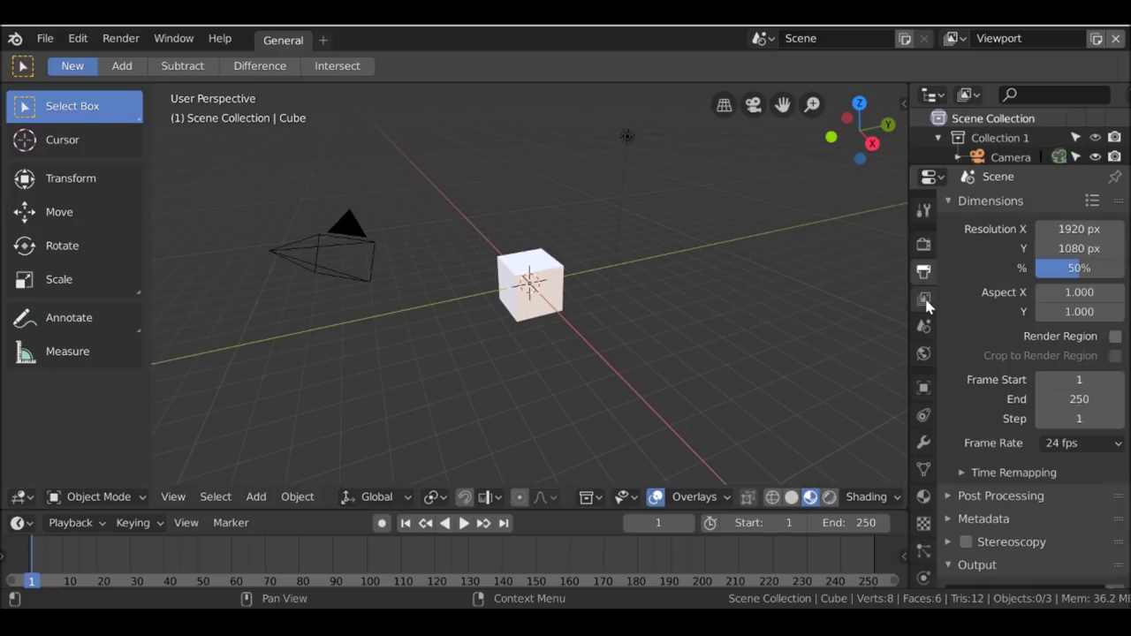
{"action": "left_click", "coordinate": [924, 299]}
{"action": "left_click", "coordinate": [923, 213]}
{"action": "left_click", "coordinate": [924, 234]}
{"action": "left_click", "coordinate": [923, 341]}
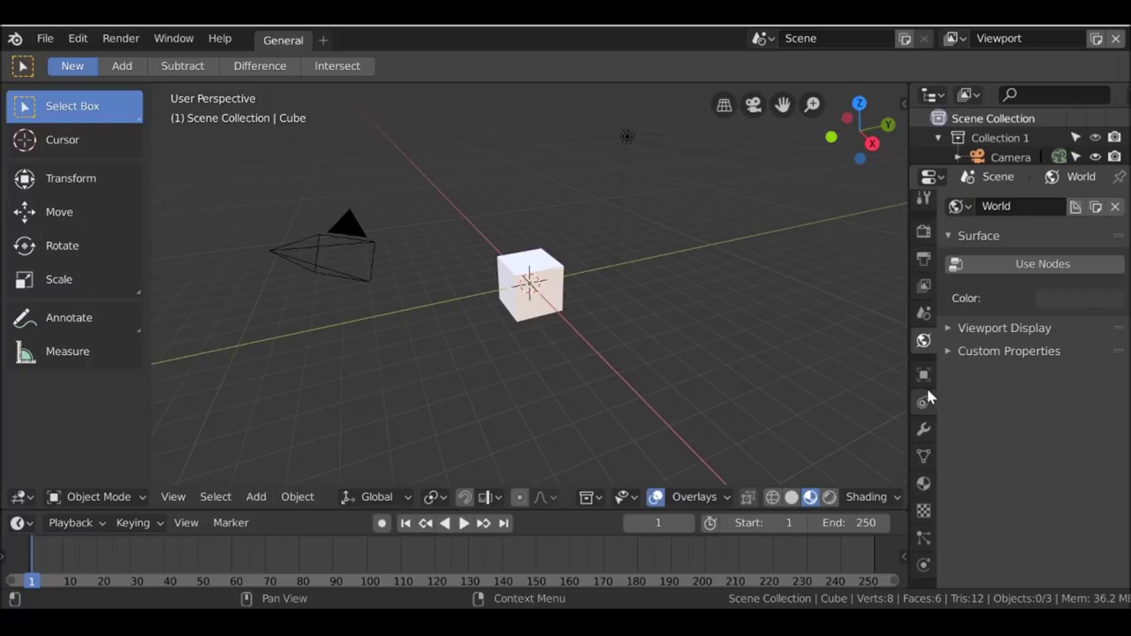
{"action": "left_click", "coordinate": [925, 382]}
{"action": "left_click", "coordinate": [924, 402]}
{"action": "left_click", "coordinate": [923, 429]}
{"action": "left_click", "coordinate": [923, 456]}
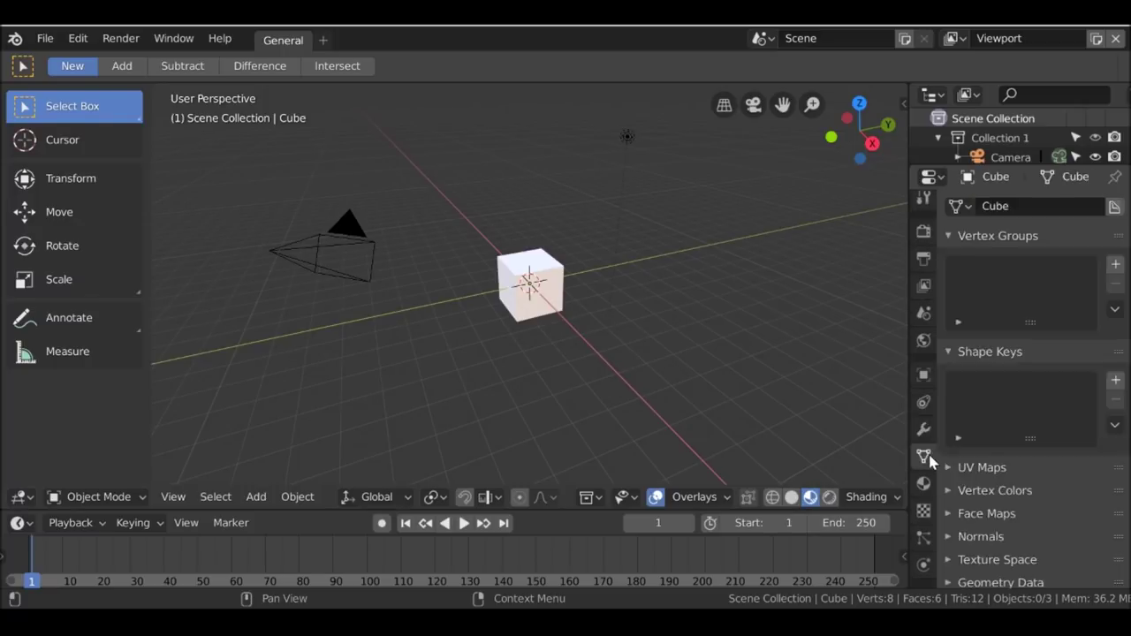
{"action": "left_click", "coordinate": [923, 483]}
{"action": "left_click", "coordinate": [924, 511]}
{"action": "left_click", "coordinate": [924, 537]}
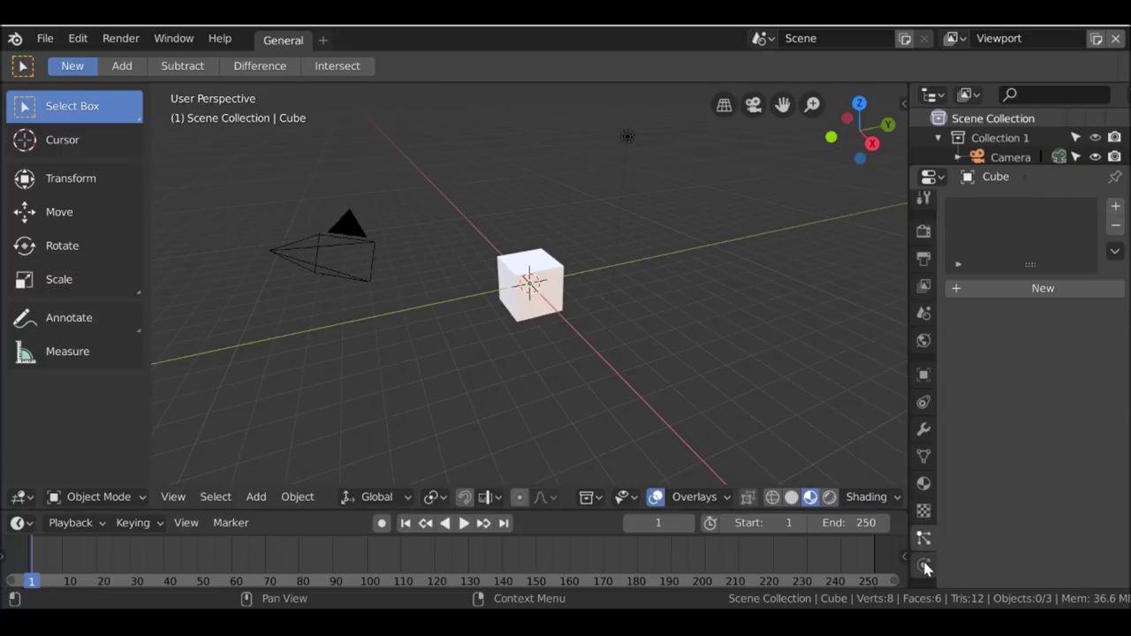
{"action": "left_click", "coordinate": [923, 565]}
{"action": "left_click", "coordinate": [923, 231]}
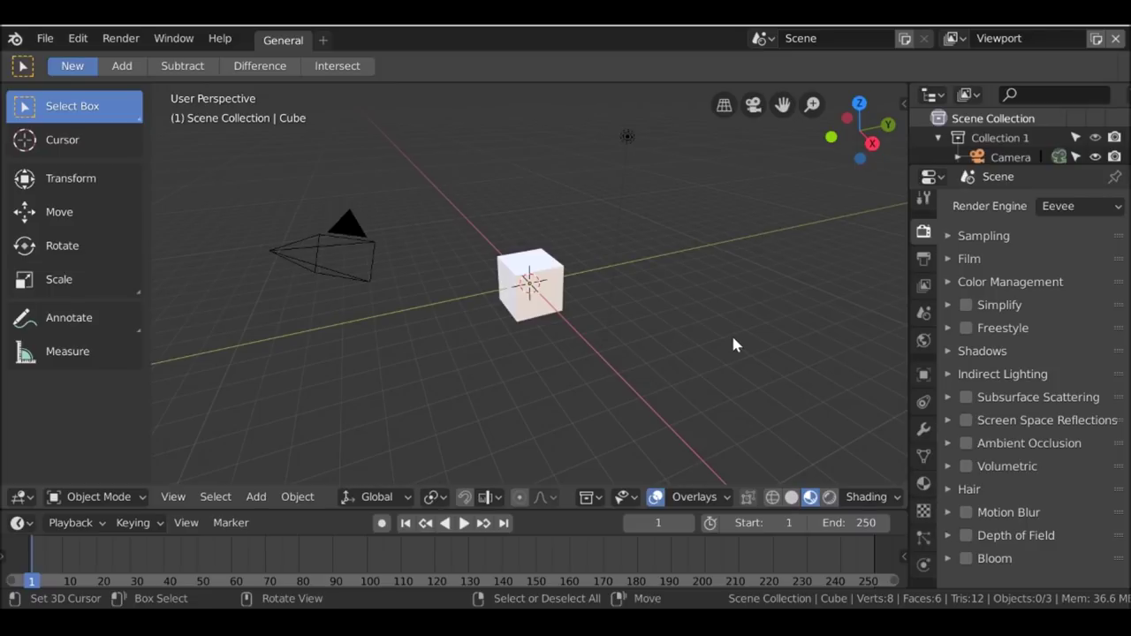
{"action": "left_click", "coordinate": [1071, 205]}
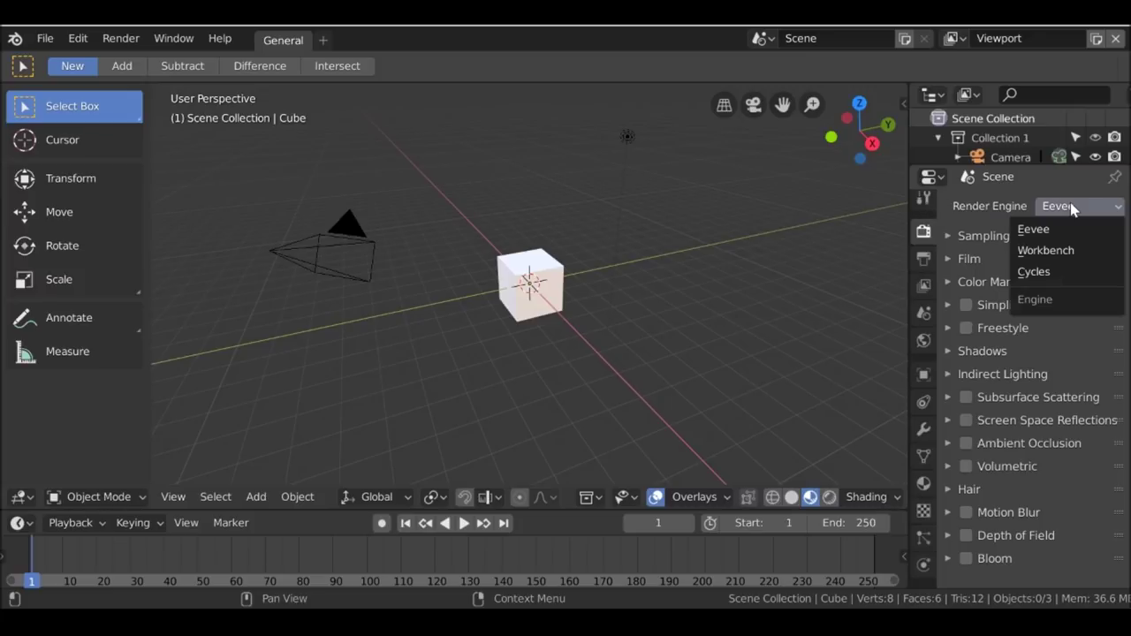
{"action": "left_click", "coordinate": [1104, 206]}
{"action": "left_click", "coordinate": [1068, 229]}
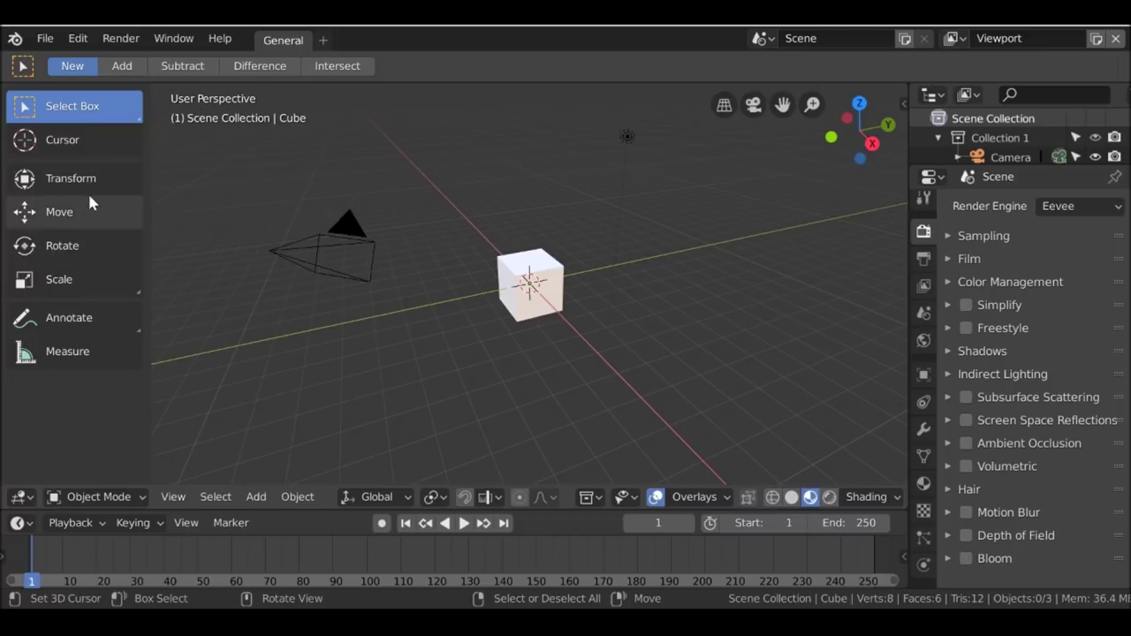
- Toggle the toolbar, browse the cube's Edit Mode mesh tools, then return to Object Mode
{"action": "key", "text": "t"}
{"action": "key", "text": "t"}
{"action": "key", "text": "t"}
{"action": "key", "text": "t"}
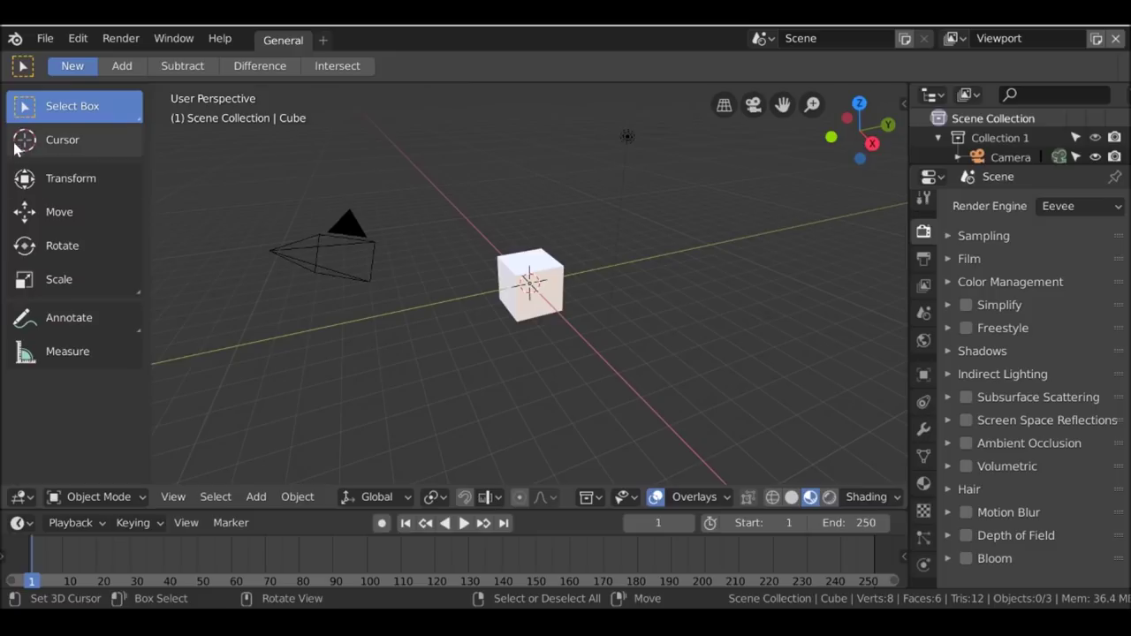
{"action": "left_click", "coordinate": [530, 263]}
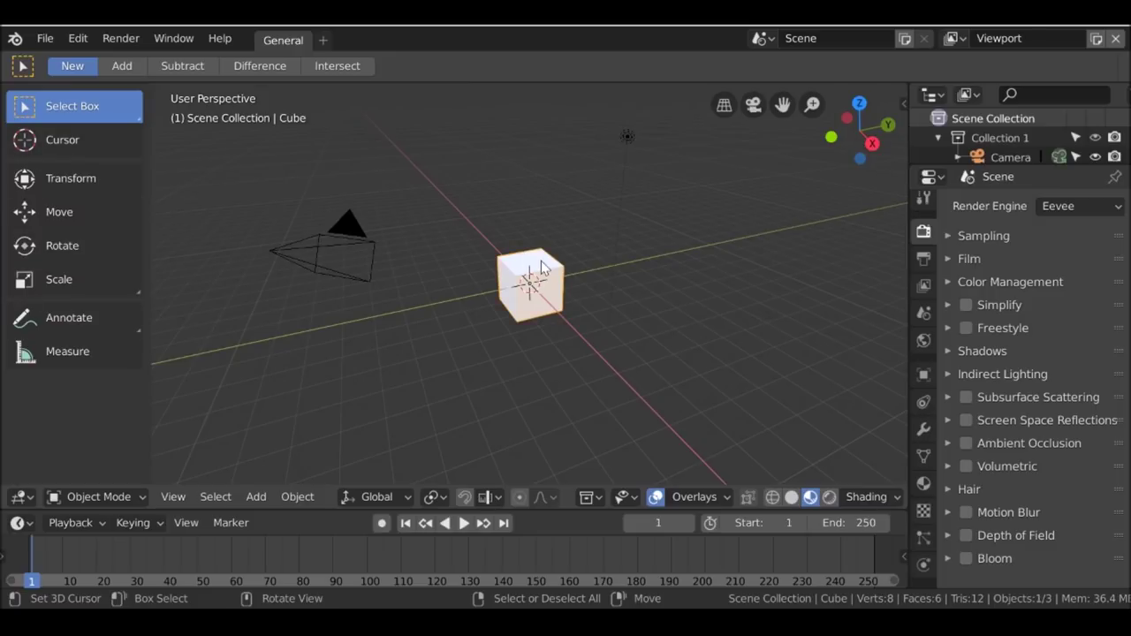
{"action": "key", "text": "Tab"}
{"action": "scroll", "coordinate": [97, 284], "scroll_direction": "down", "scroll_amount": 1}
{"action": "scroll", "coordinate": [94, 283], "scroll_direction": "down", "scroll_amount": 8}
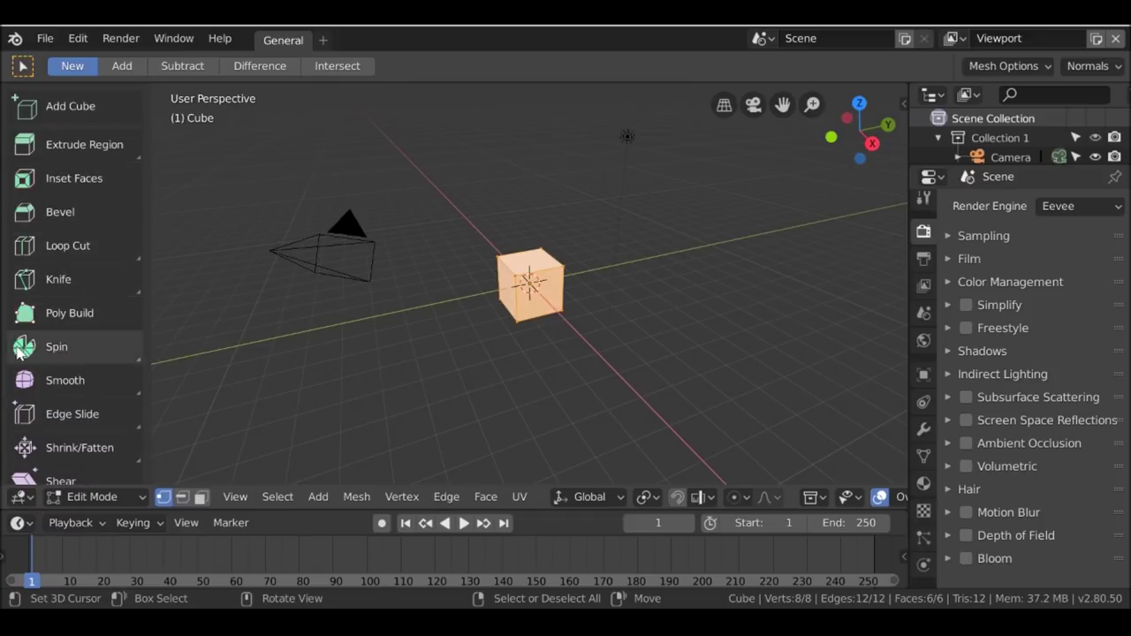
{"action": "scroll", "coordinate": [21, 406], "scroll_direction": "down", "scroll_amount": 2}
{"action": "scroll", "coordinate": [21, 389], "scroll_direction": "up", "scroll_amount": 4}
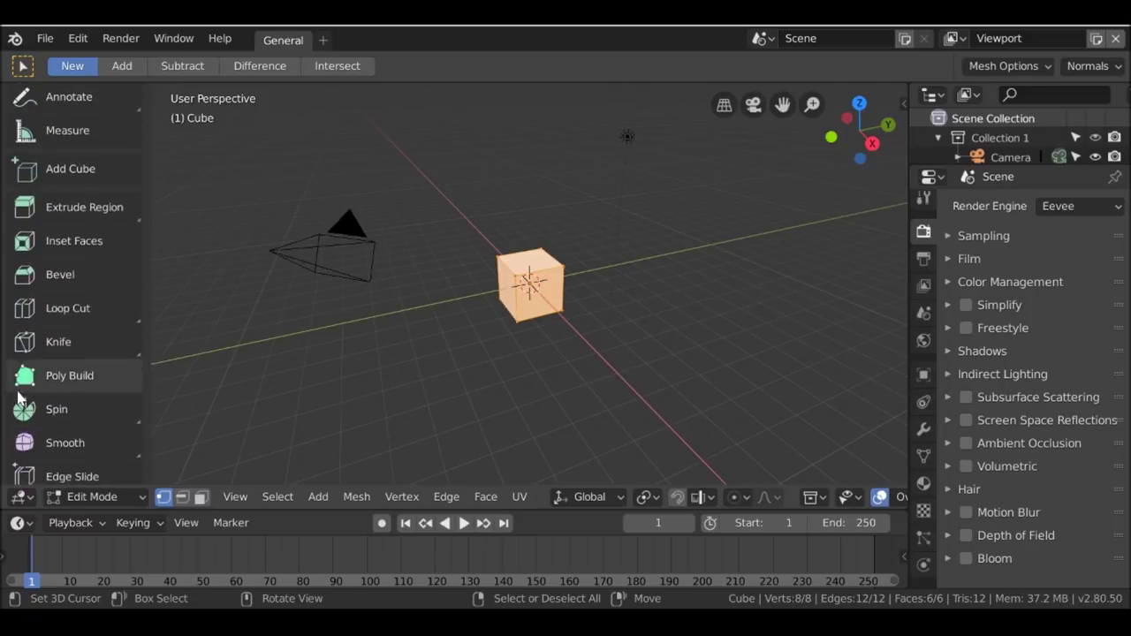
{"action": "key", "text": "Tab"}
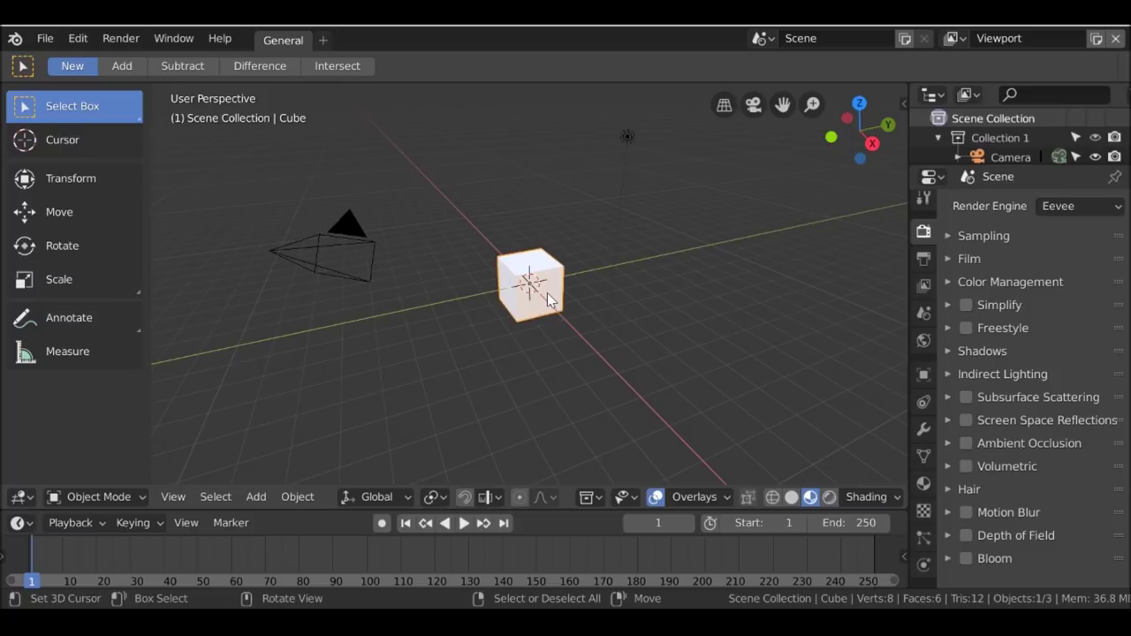
- Keyframe the cube's location at frame 1, move it up-left, and keyframe it at frame 180
{"action": "key", "text": "i"}
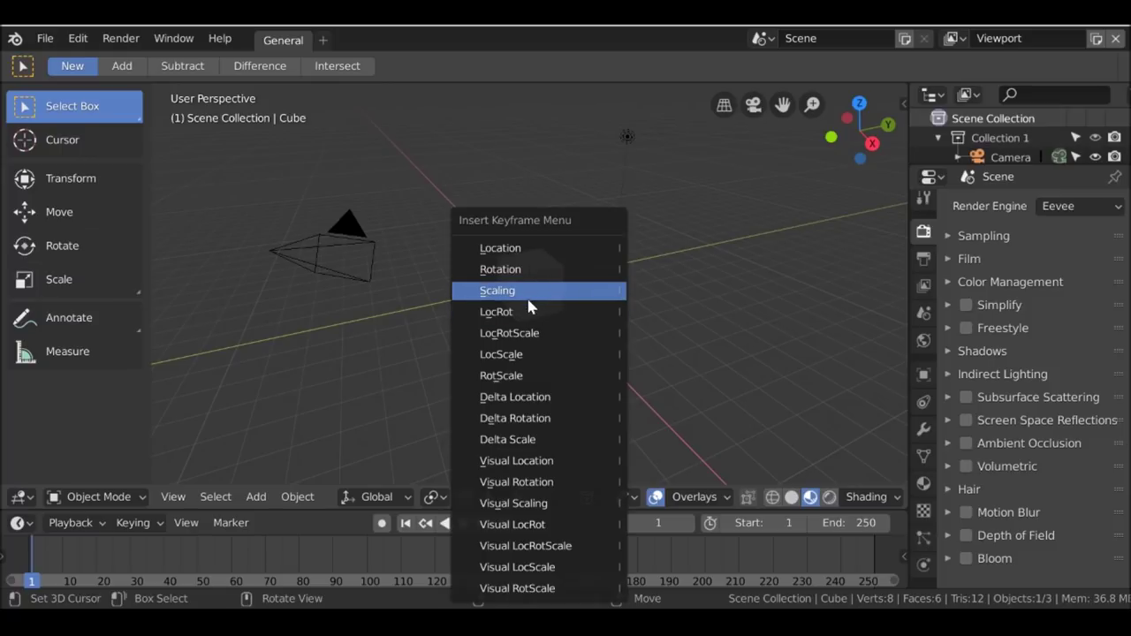
{"action": "left_click", "coordinate": [520, 251]}
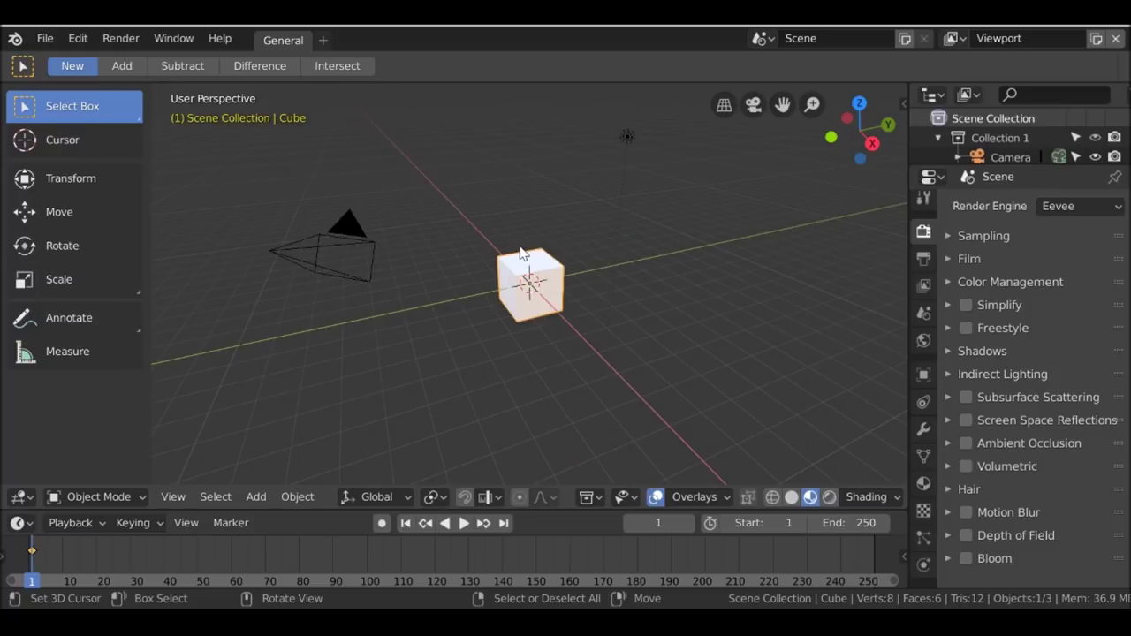
{"action": "left_click_drag", "start_coordinate": [165, 544], "coordinate": [637, 544]}
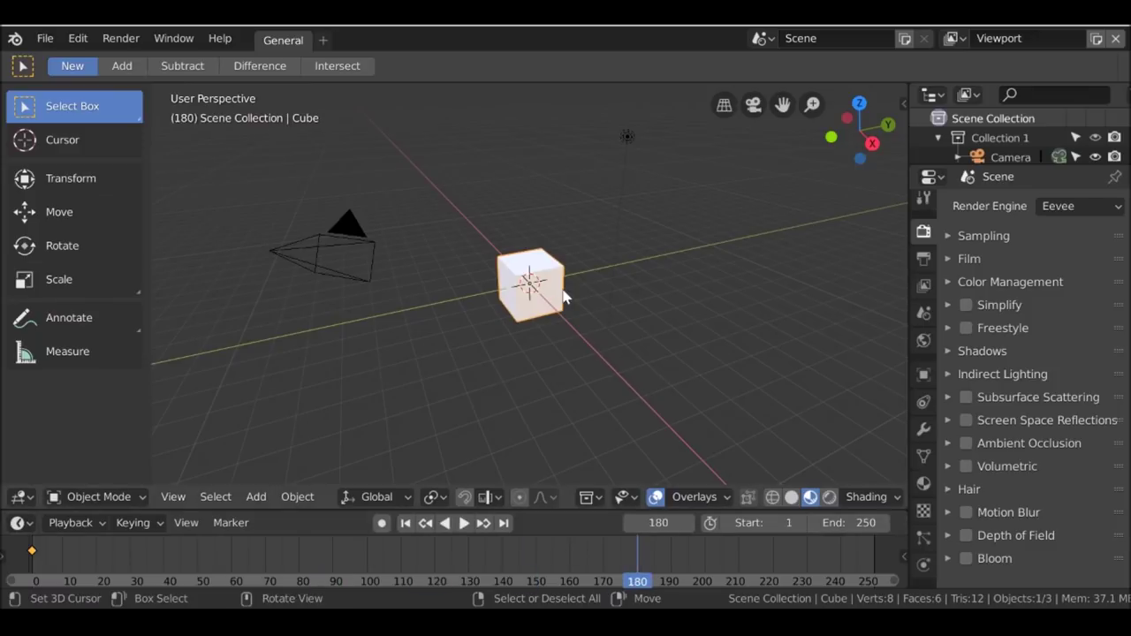
{"action": "key", "text": "g"}
{"action": "left_click", "coordinate": [440, 166]}
{"action": "key", "text": "i"}
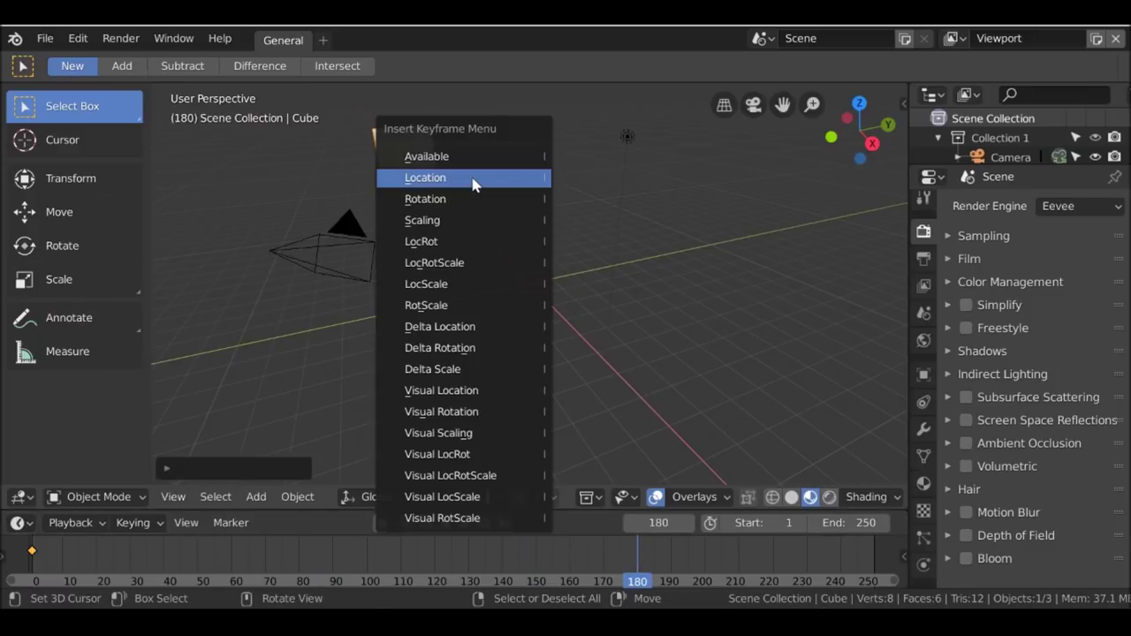
{"action": "left_click", "coordinate": [425, 178]}
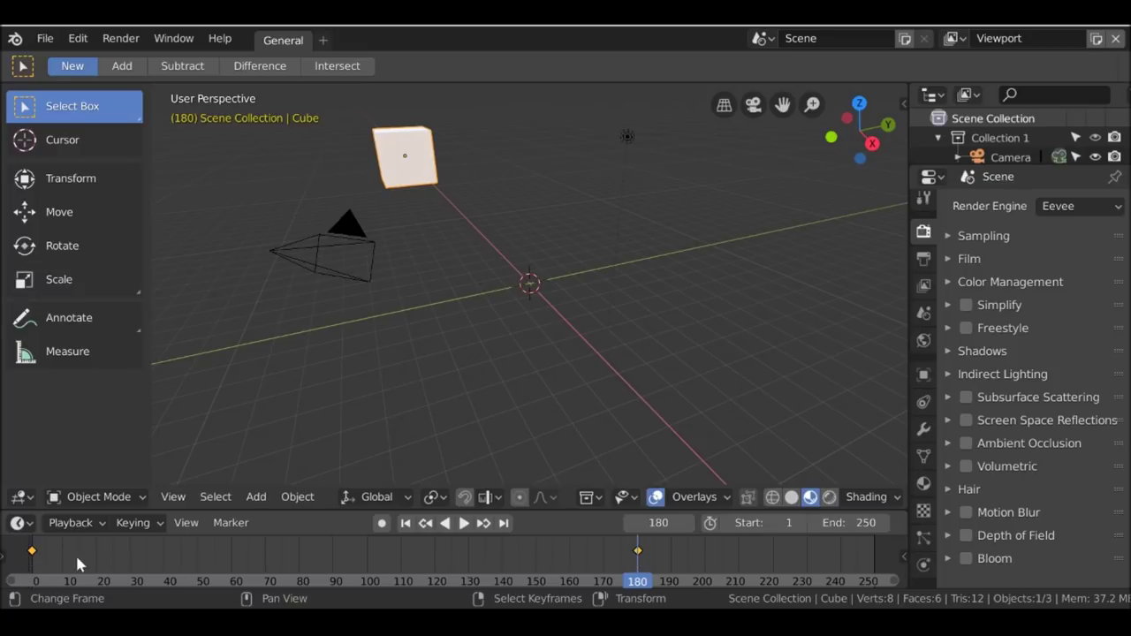
- Add two mesh cubes, placing the newest one off to the right
{"action": "key", "text": "shift+a"}
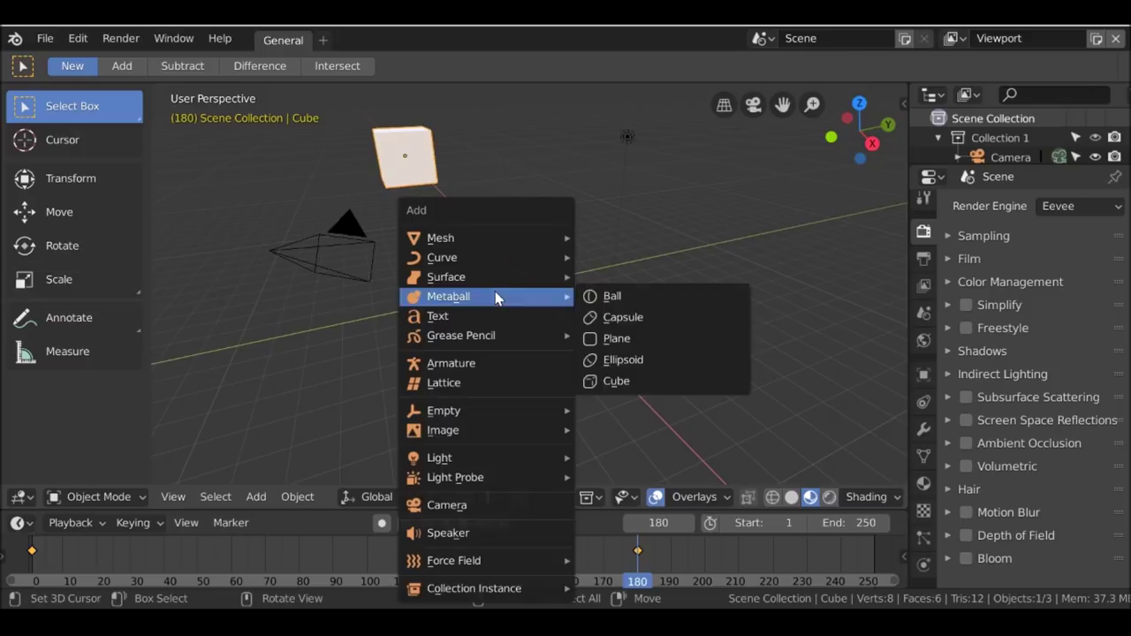
{"action": "mouse_move", "coordinate": [513, 241]}
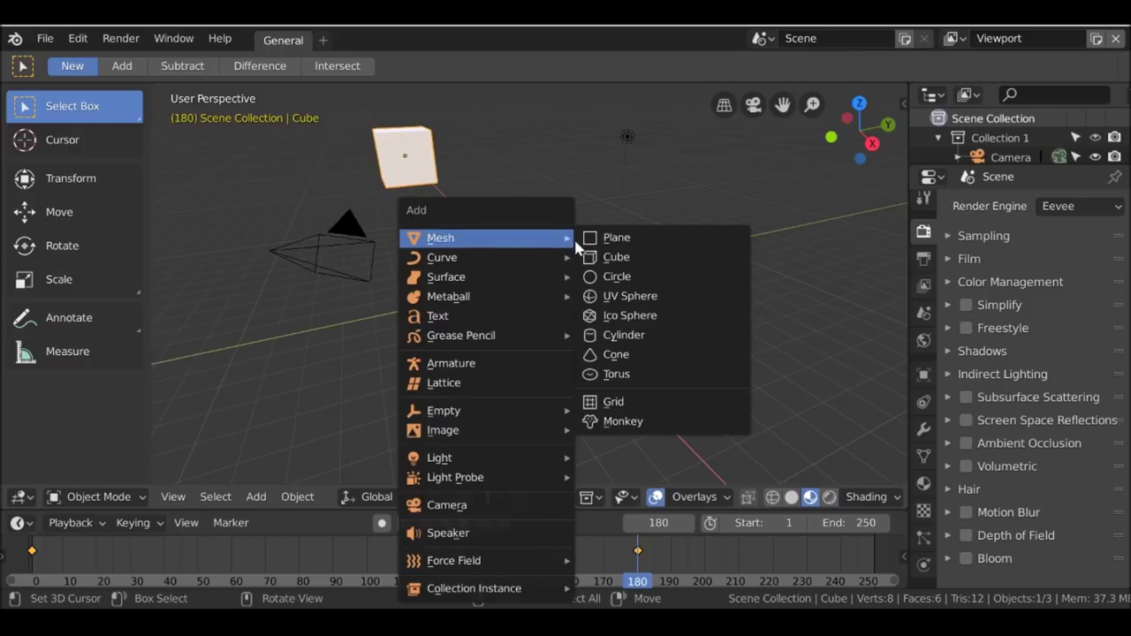
{"action": "left_click", "coordinate": [634, 256]}
{"action": "key", "text": "shift+a"}
{"action": "mouse_move", "coordinate": [661, 239]}
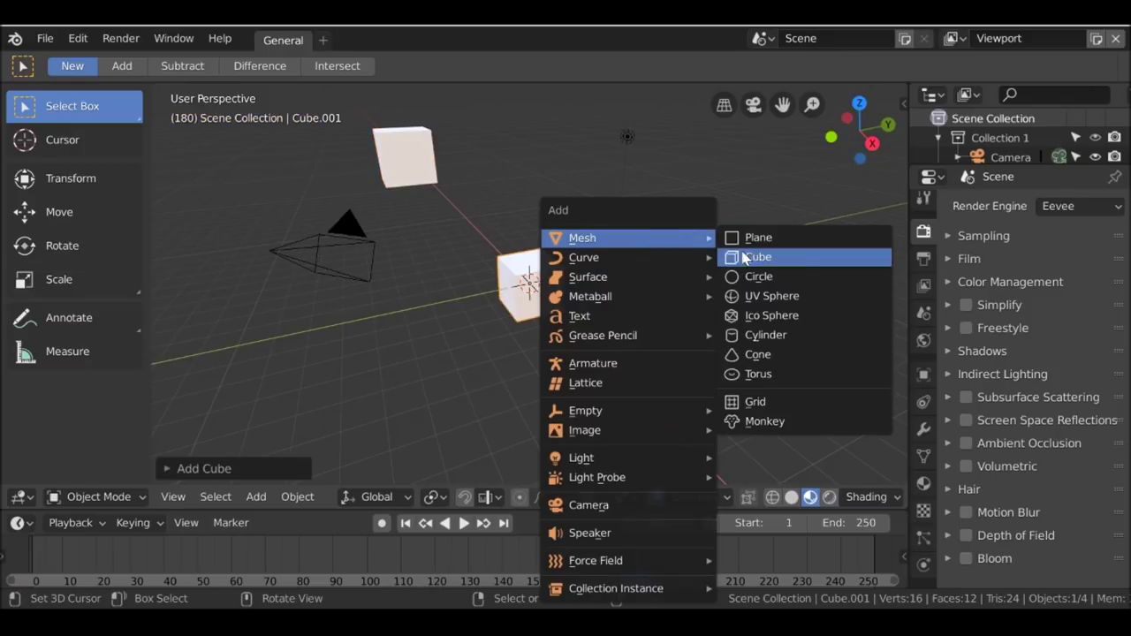
{"action": "left_click", "coordinate": [800, 256]}
{"action": "key", "text": "g"}
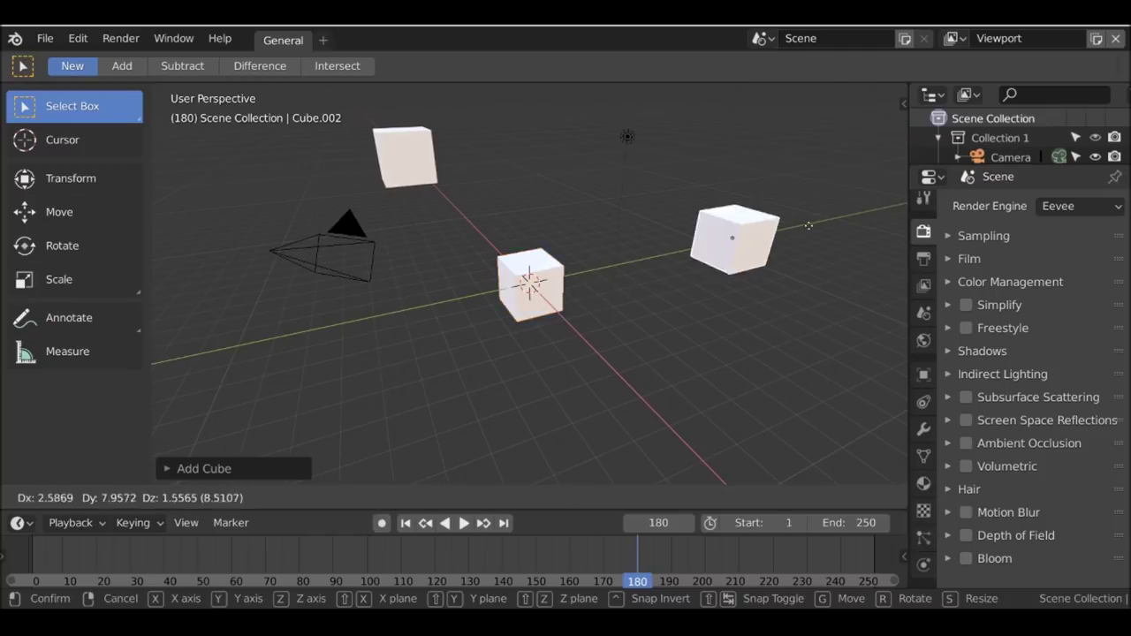
{"action": "left_click", "coordinate": [811, 226]}
- Select the cubes in turn, ending on the animated top-left one, and hide the tool shelf
{"action": "left_click", "coordinate": [395, 156]}
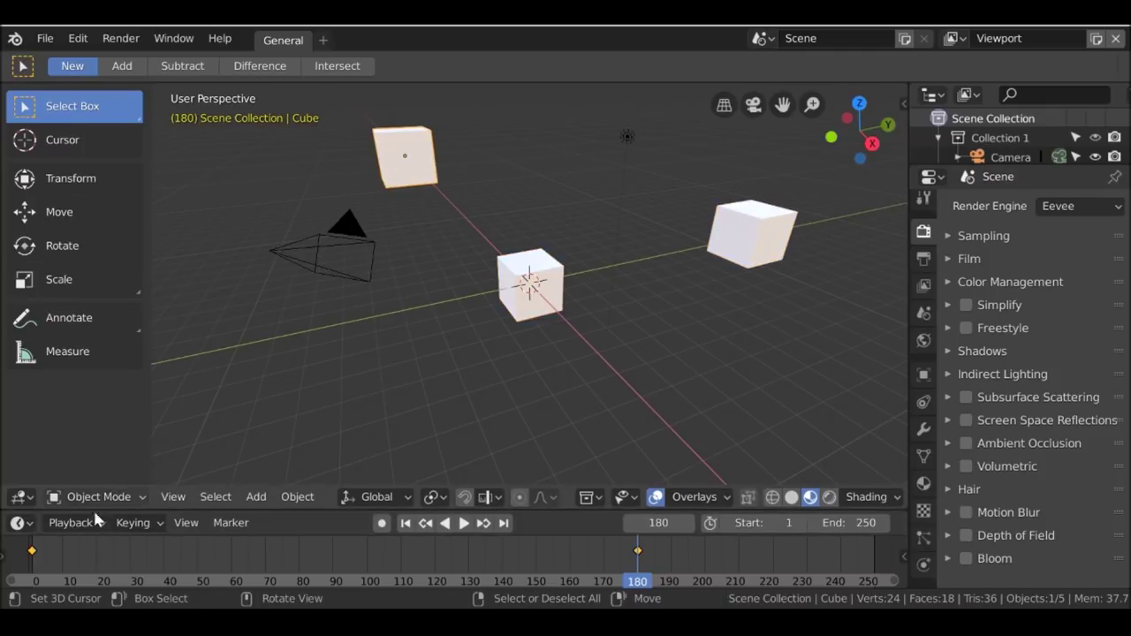
{"action": "left_click", "coordinate": [515, 285]}
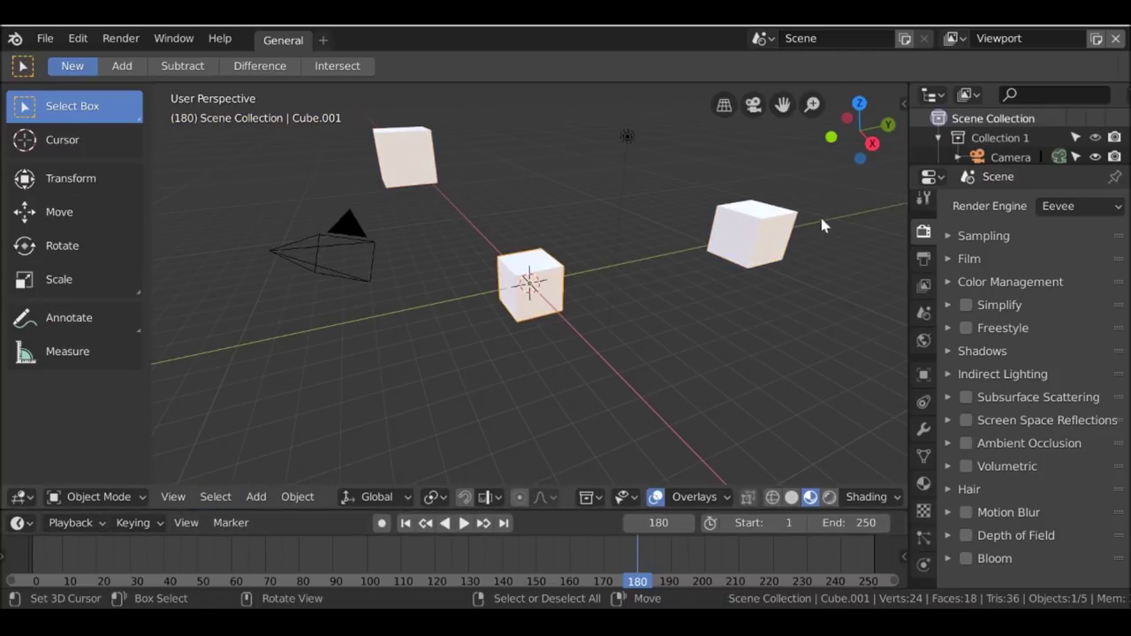
{"action": "left_click", "coordinate": [417, 155]}
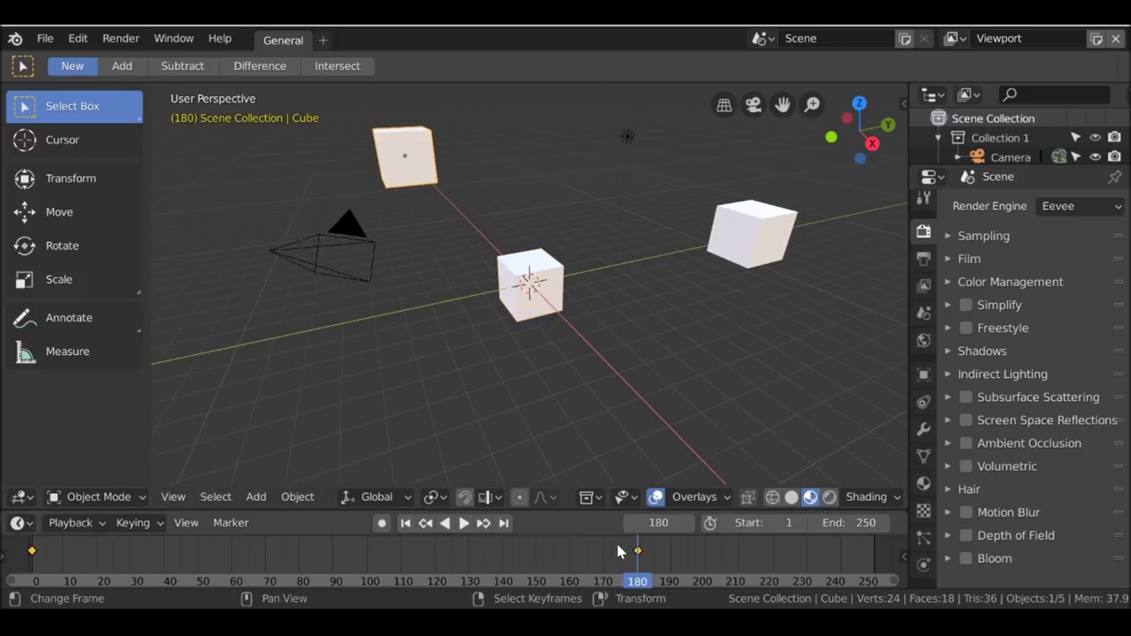
{"action": "key", "text": "t"}
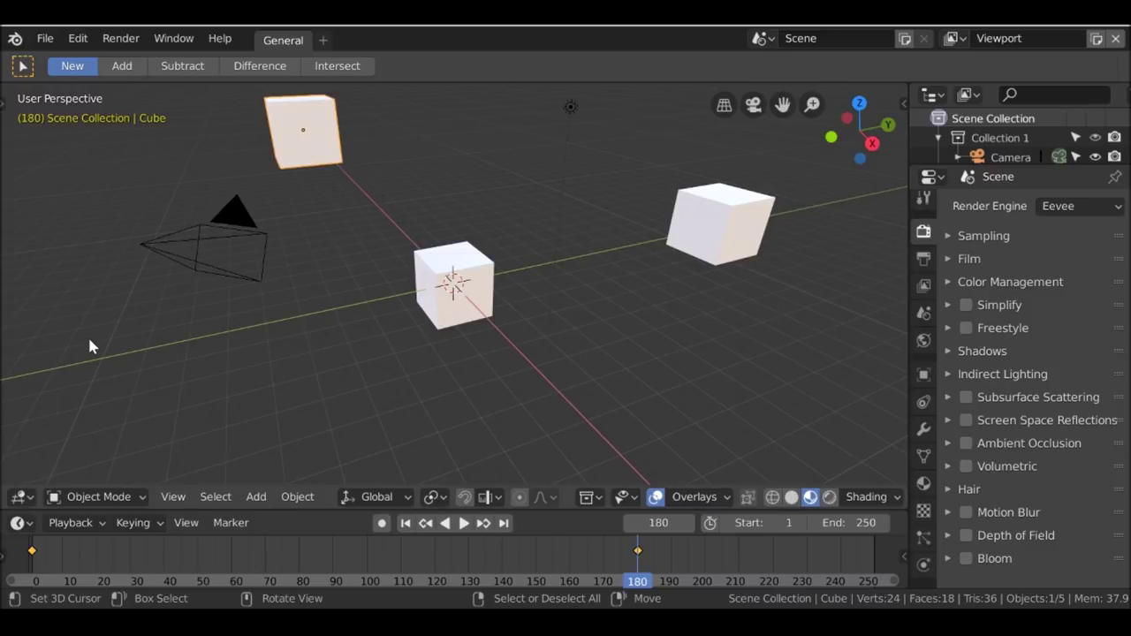
{"action": "left_click", "coordinate": [21, 497]}
{"action": "key", "text": "space"}
{"action": "left_click", "coordinate": [202, 559]}
{"action": "key", "text": "space"}
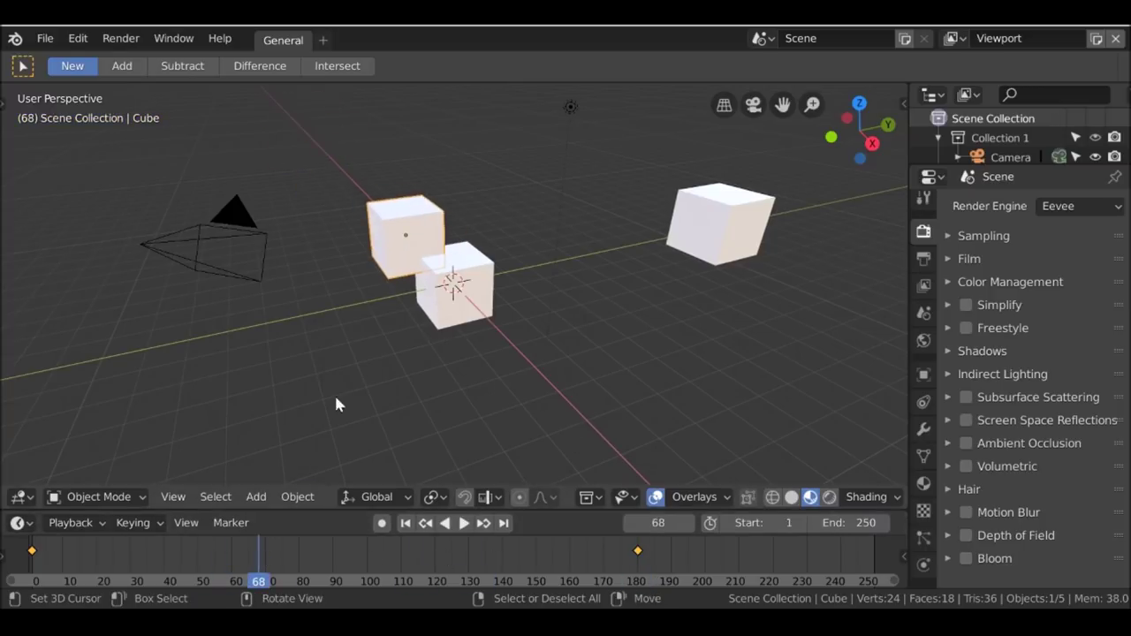
{"action": "key", "text": "alt+a"}
{"action": "key", "text": "space"}
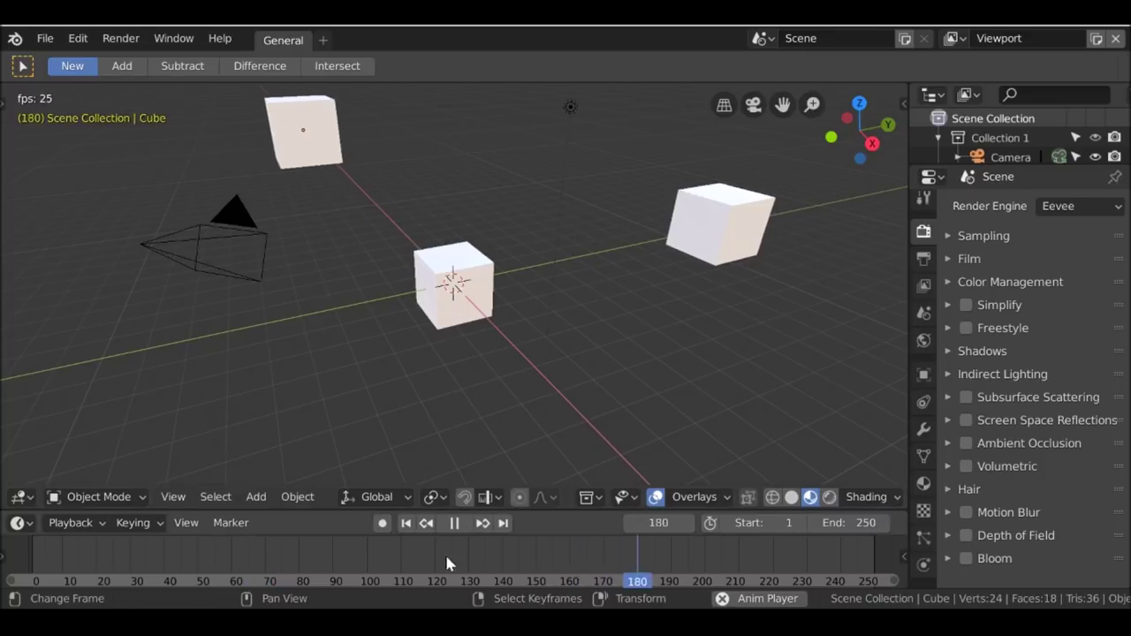
{"action": "left_click", "coordinate": [454, 522]}
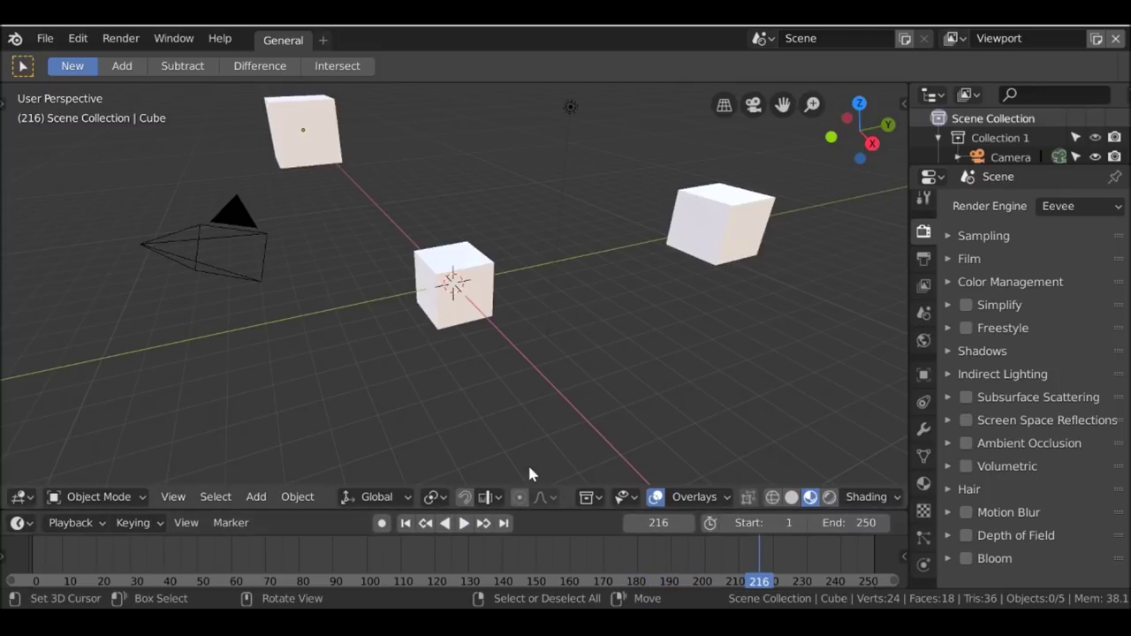
{"action": "key", "text": "space"}
{"action": "key", "text": "space"}
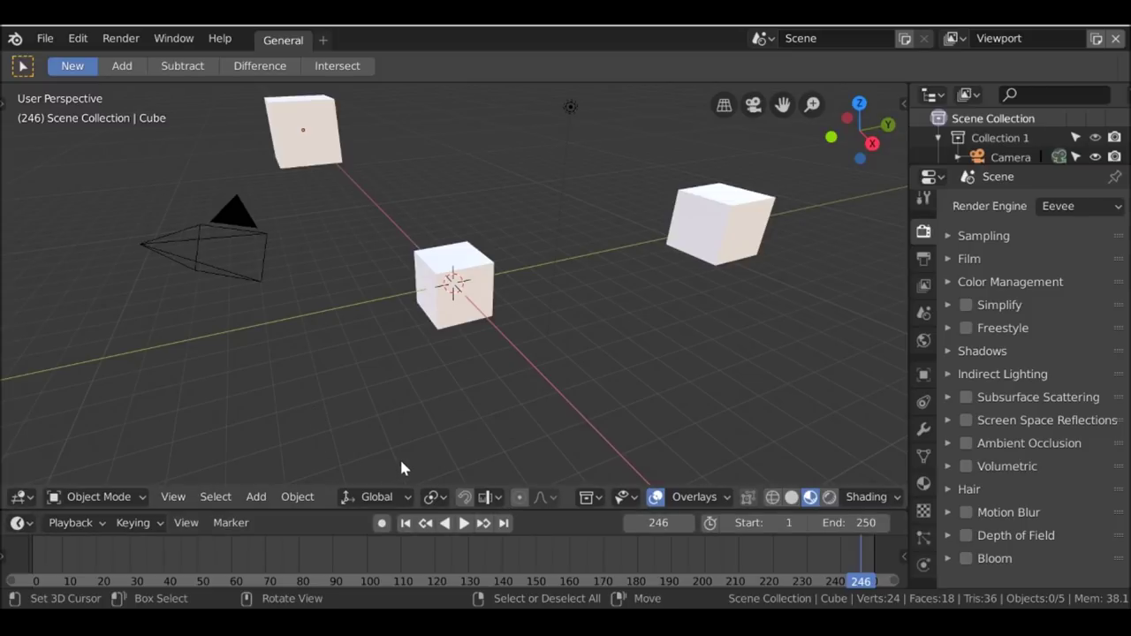
{"action": "left_click", "coordinate": [405, 523]}
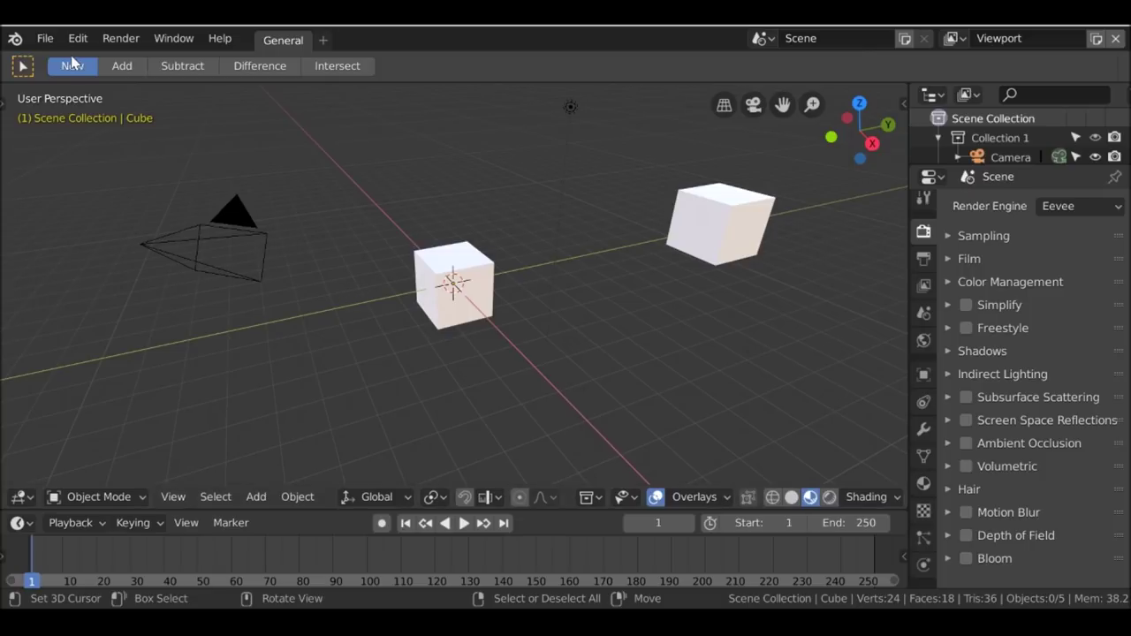
{"action": "left_click", "coordinate": [45, 39]}
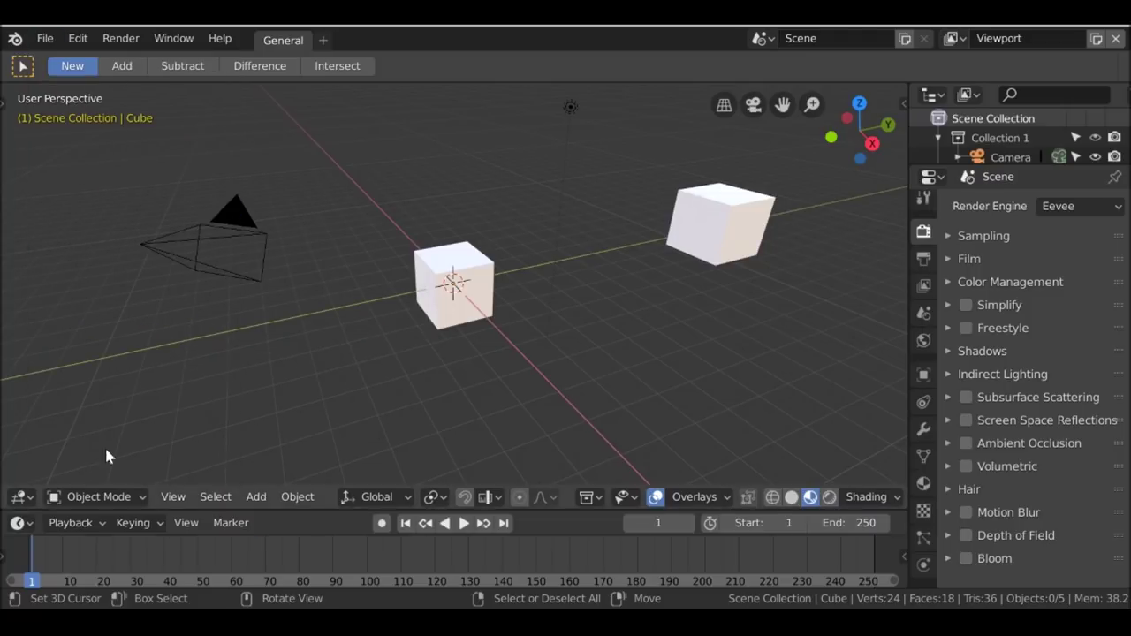
- Change the main area's editor type from 3D Viewport to Preferences
{"action": "left_click", "coordinate": [22, 497]}
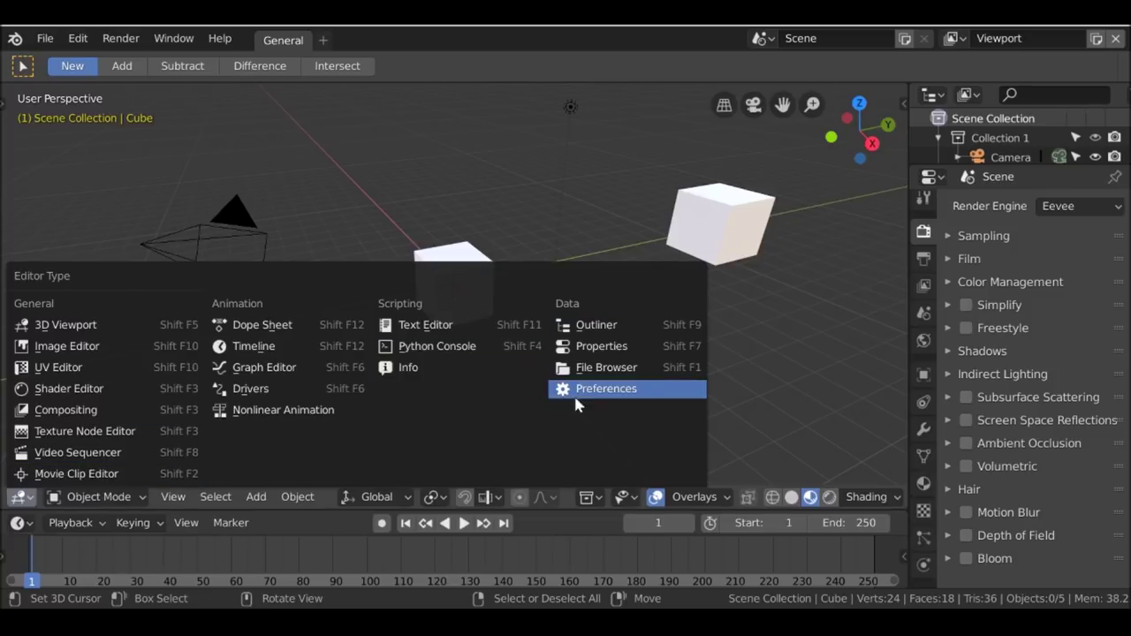
{"action": "left_click", "coordinate": [623, 392]}
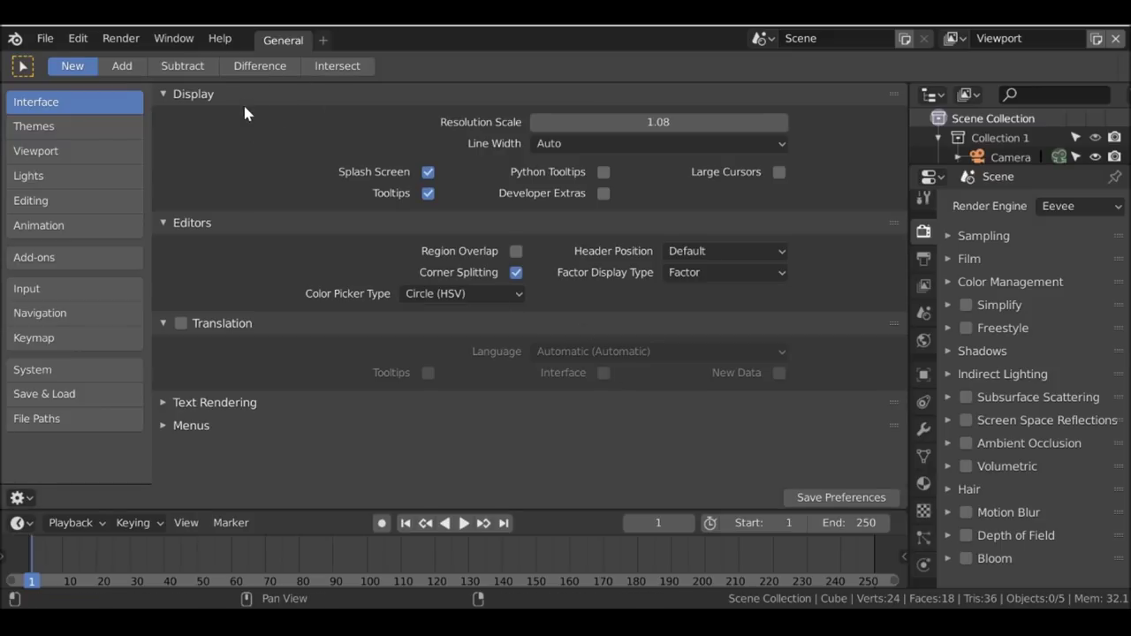
{"action": "left_click", "coordinate": [45, 40]}
- On the Themes page, apply the Blender Light preset, then switch back to Blender Dark
{"action": "left_click", "coordinate": [39, 126]}
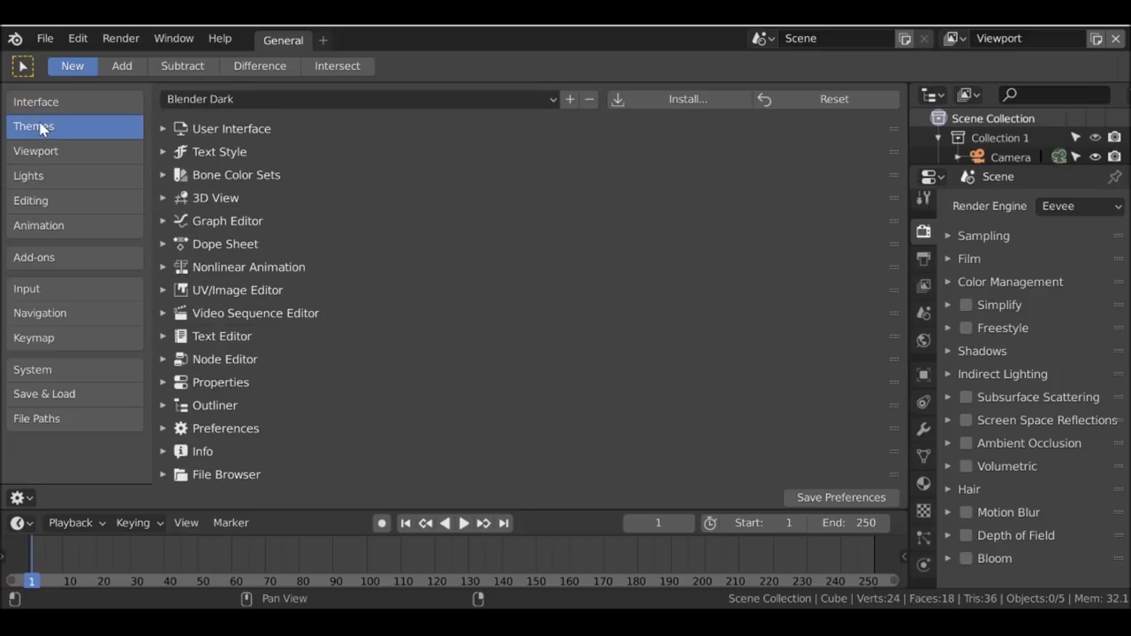
{"action": "left_click", "coordinate": [496, 103]}
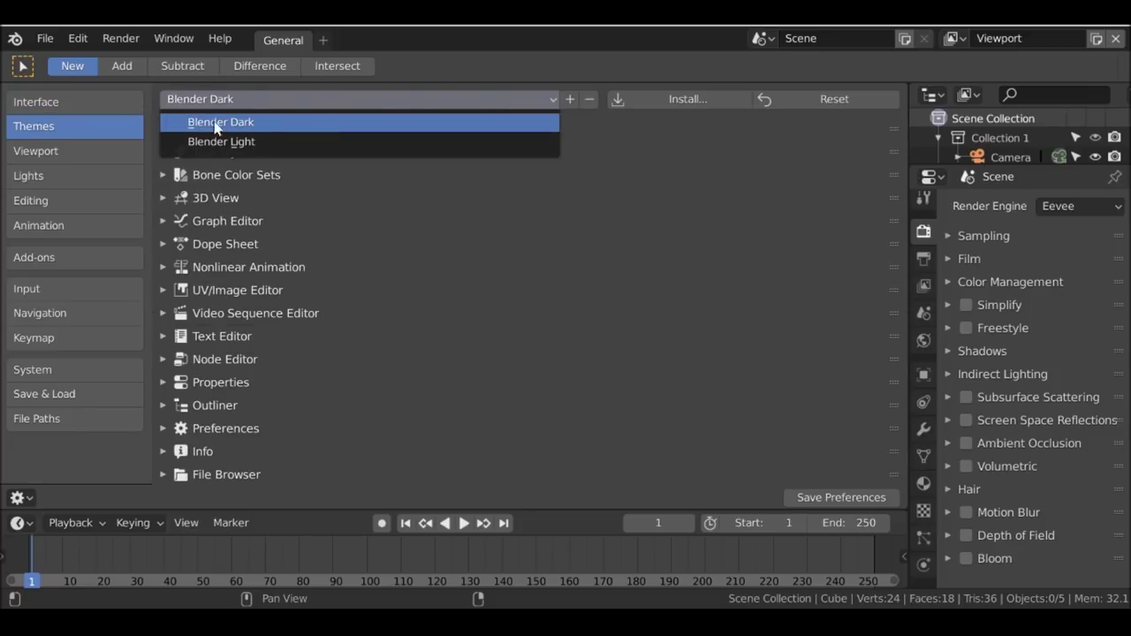
{"action": "left_click", "coordinate": [230, 142]}
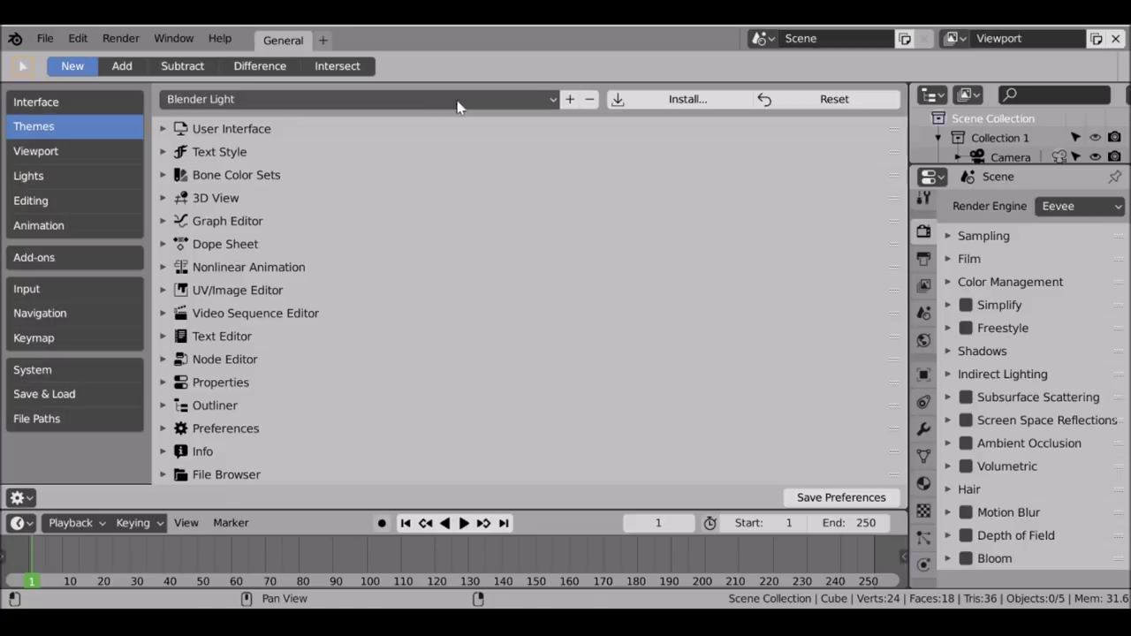
{"action": "left_click", "coordinate": [553, 102]}
{"action": "key", "text": "Up"}
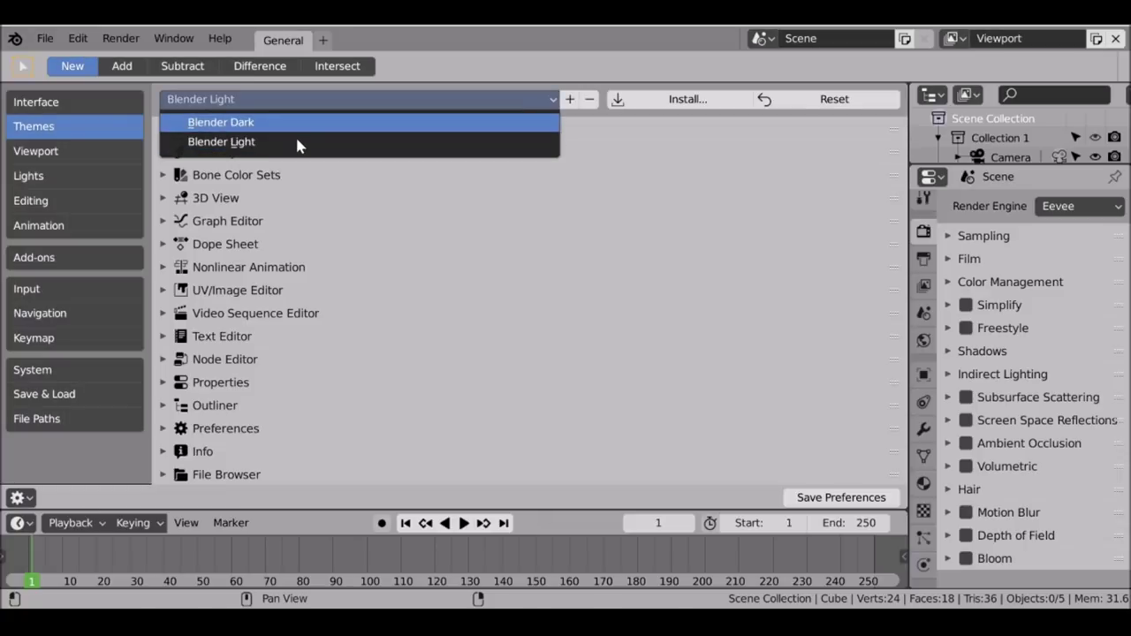
{"action": "left_click", "coordinate": [298, 144]}
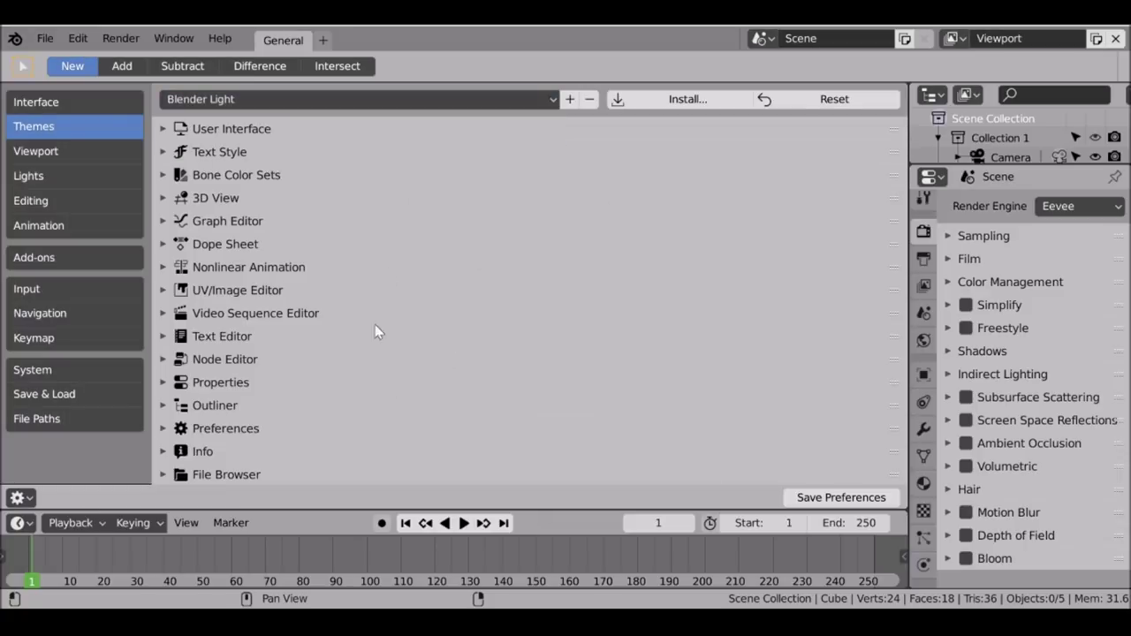
{"action": "left_click", "coordinate": [560, 100]}
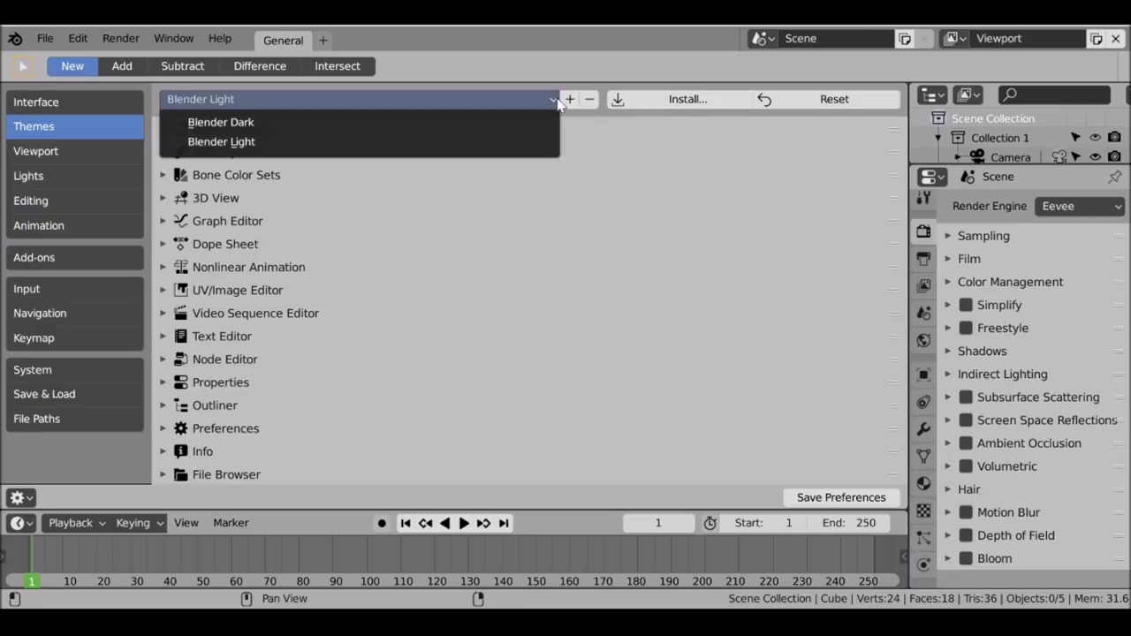
{"action": "left_click", "coordinate": [228, 122]}
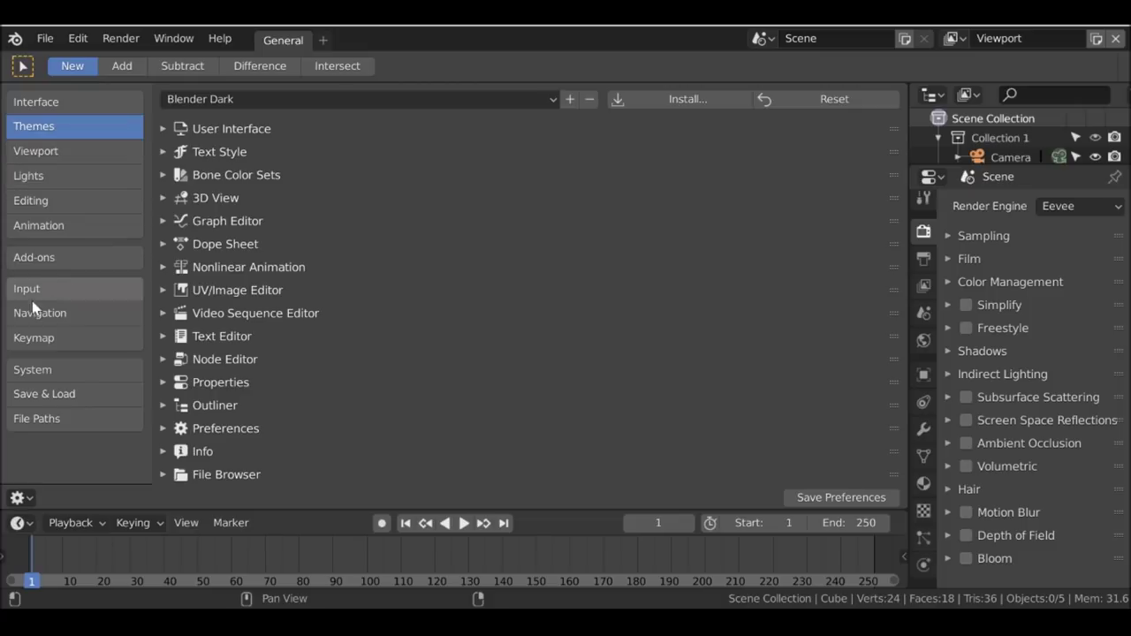
- On the Keymap page, toggle Select With to Left and back to Right, and set Spacebar Action to Search
{"action": "left_click", "coordinate": [31, 339]}
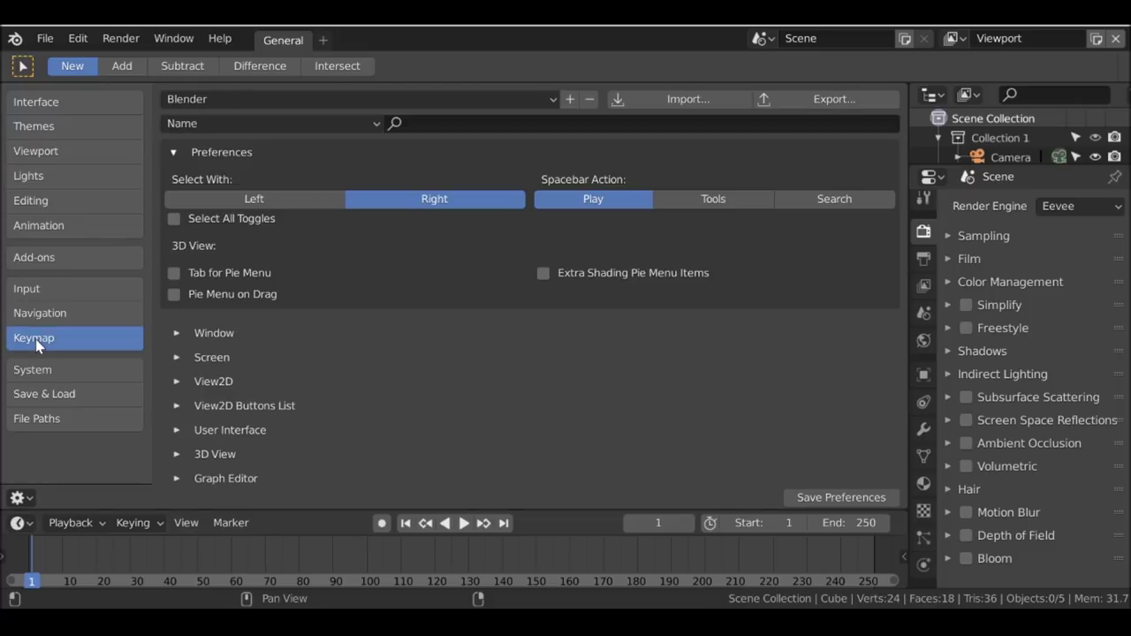
{"action": "left_click", "coordinate": [309, 202]}
{"action": "left_click", "coordinate": [411, 205]}
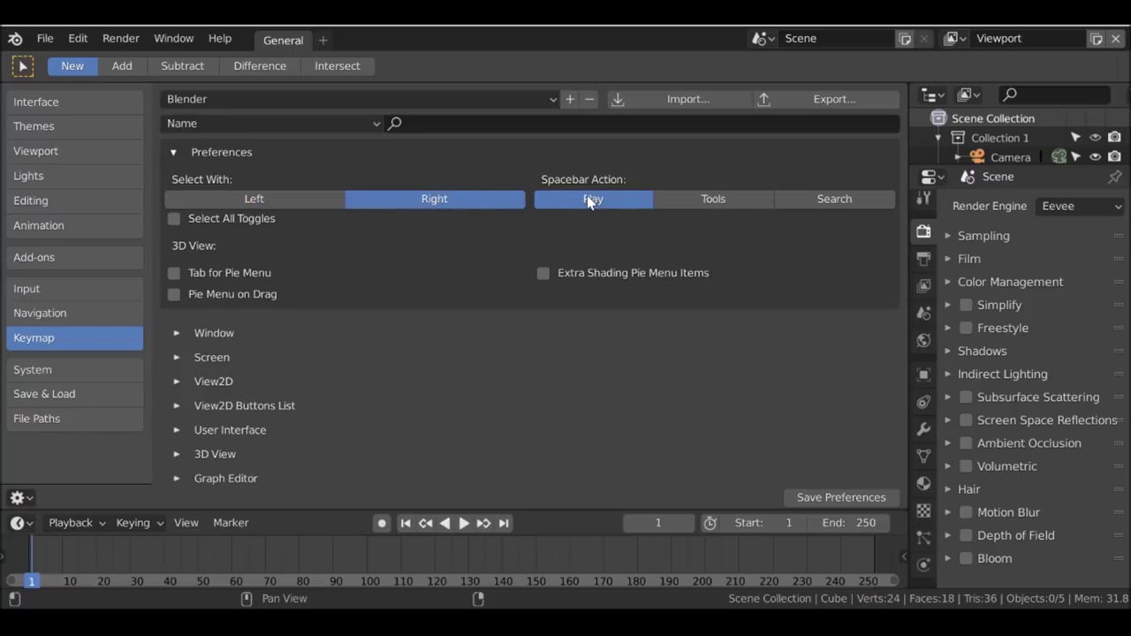
{"action": "left_click", "coordinate": [832, 199]}
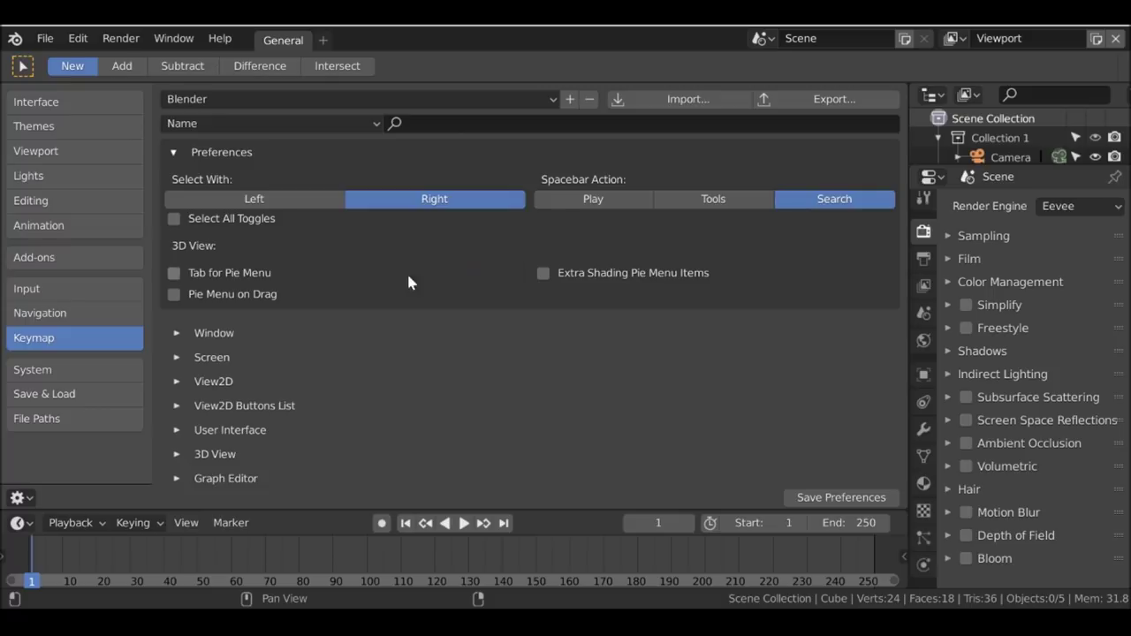
- Browse the keymap categories, expanding and collapsing Frames, then focus the keymap search field
{"action": "left_click", "coordinate": [212, 152]}
{"action": "scroll", "coordinate": [198, 298], "scroll_direction": "down", "scroll_amount": 3}
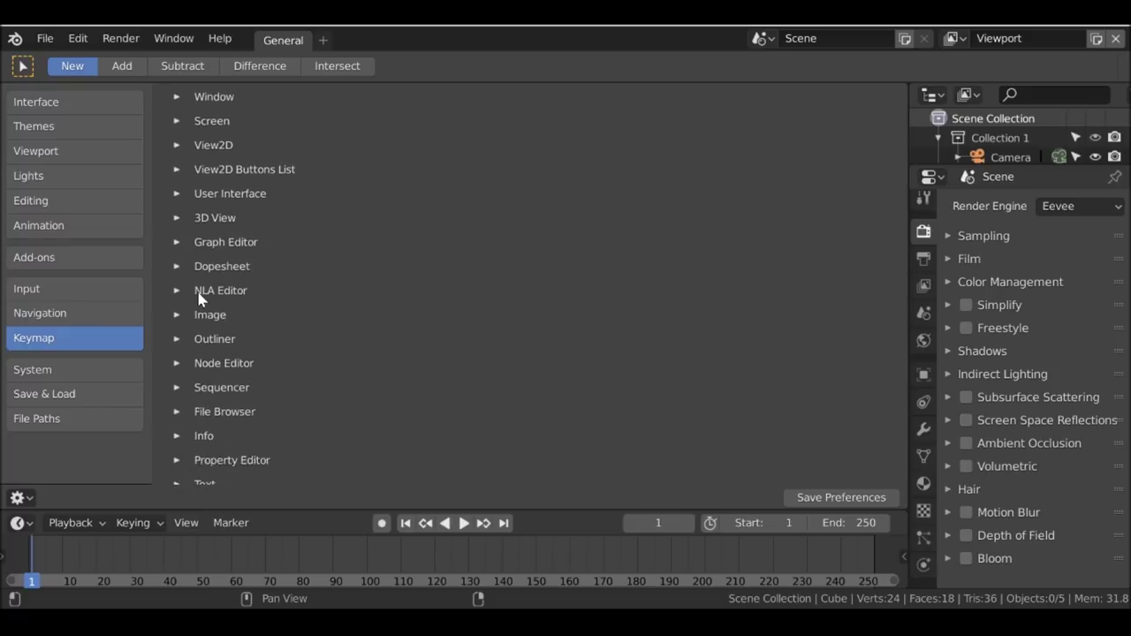
{"action": "scroll", "coordinate": [198, 298], "scroll_direction": "down", "scroll_amount": 10}
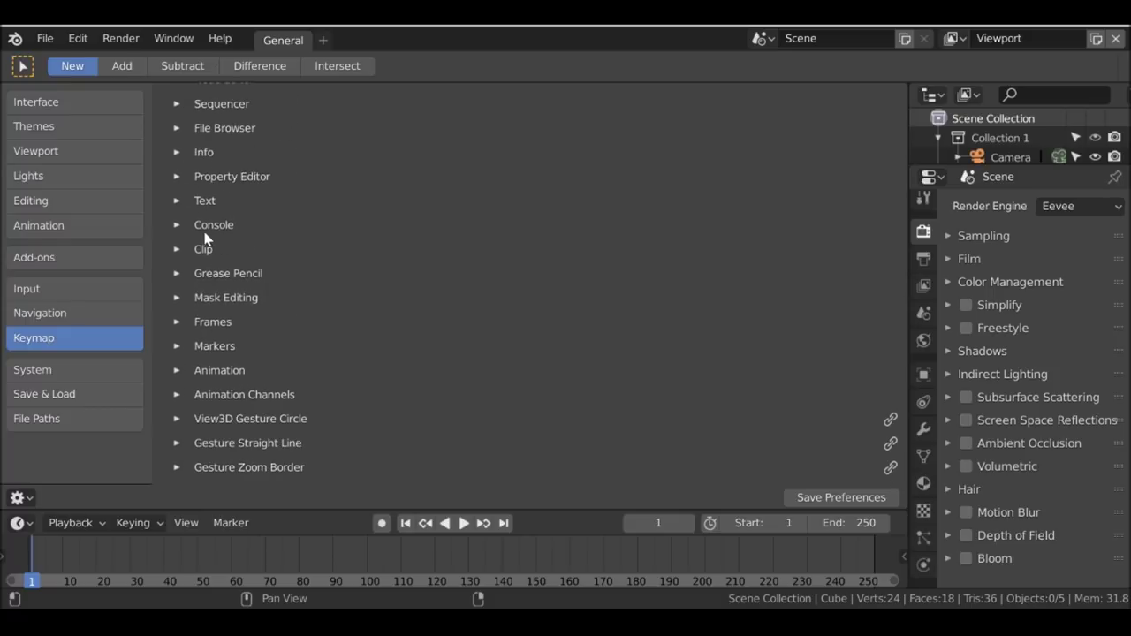
{"action": "left_click", "coordinate": [177, 323]}
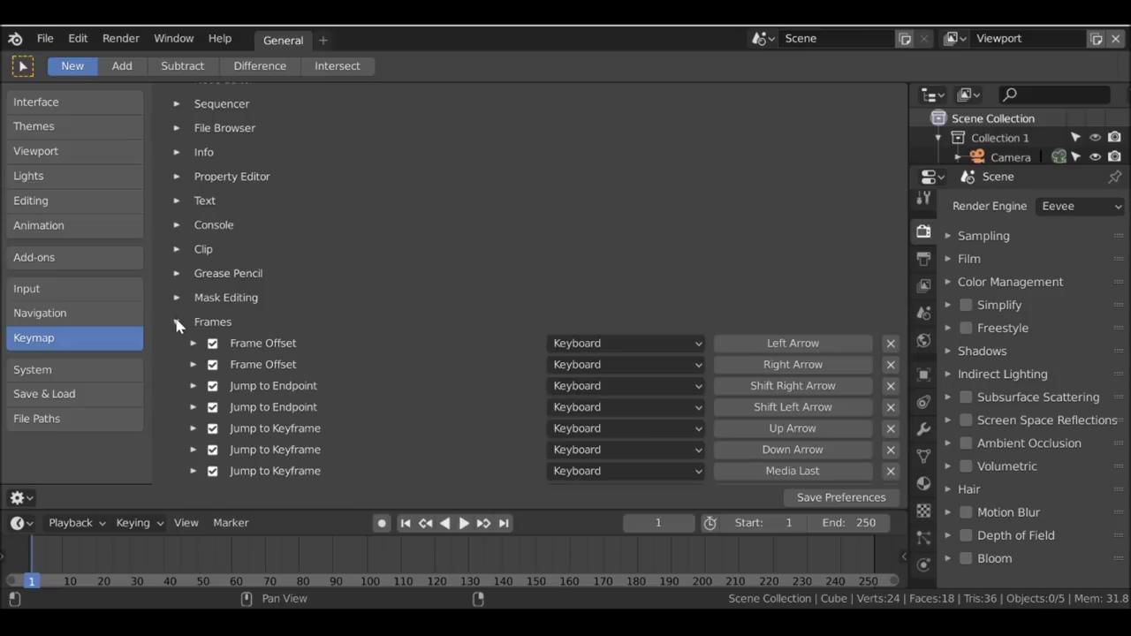
{"action": "left_click", "coordinate": [176, 322]}
{"action": "scroll", "coordinate": [259, 301], "scroll_direction": "up", "scroll_amount": 12}
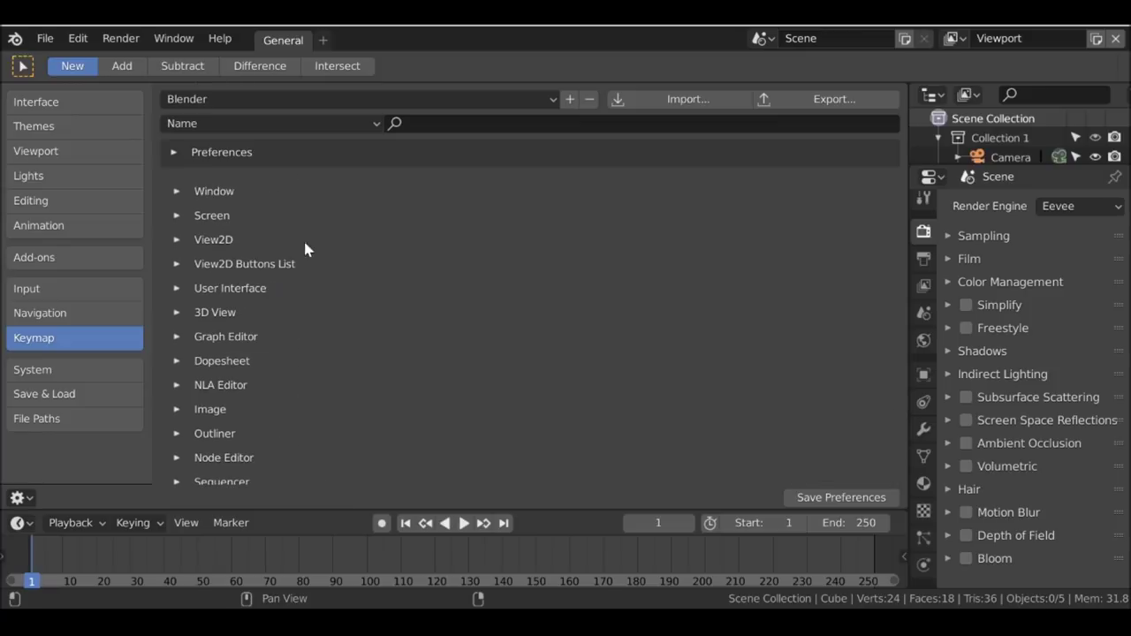
{"action": "left_click", "coordinate": [415, 124]}
- Search the keymap for 'play ani', rebind the first Play Animation shortcut to Alt A, and save preferences
{"action": "type", "text": "play ani"}
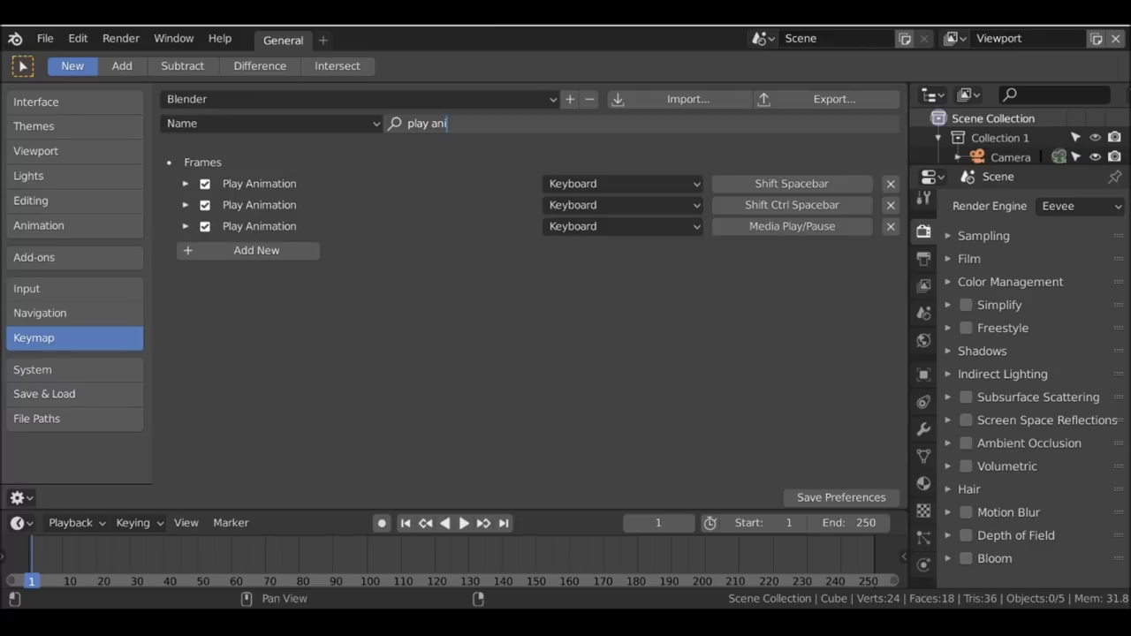
{"action": "left_click", "coordinate": [782, 184]}
{"action": "left_click", "coordinate": [783, 184]}
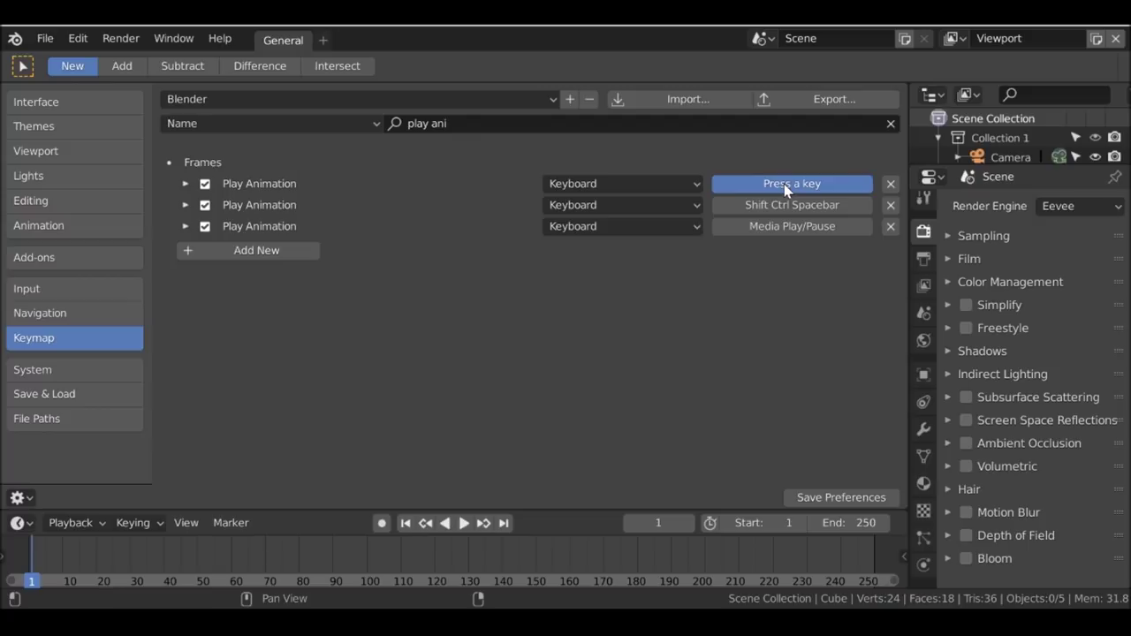
{"action": "key", "text": "alt+a"}
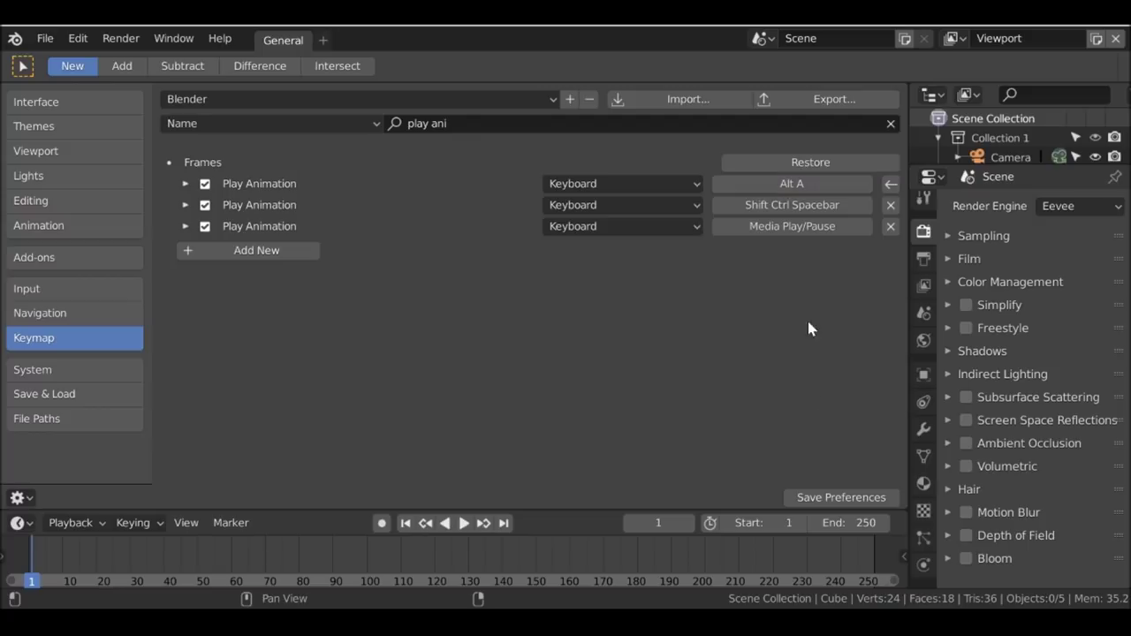
{"action": "left_click", "coordinate": [819, 495]}
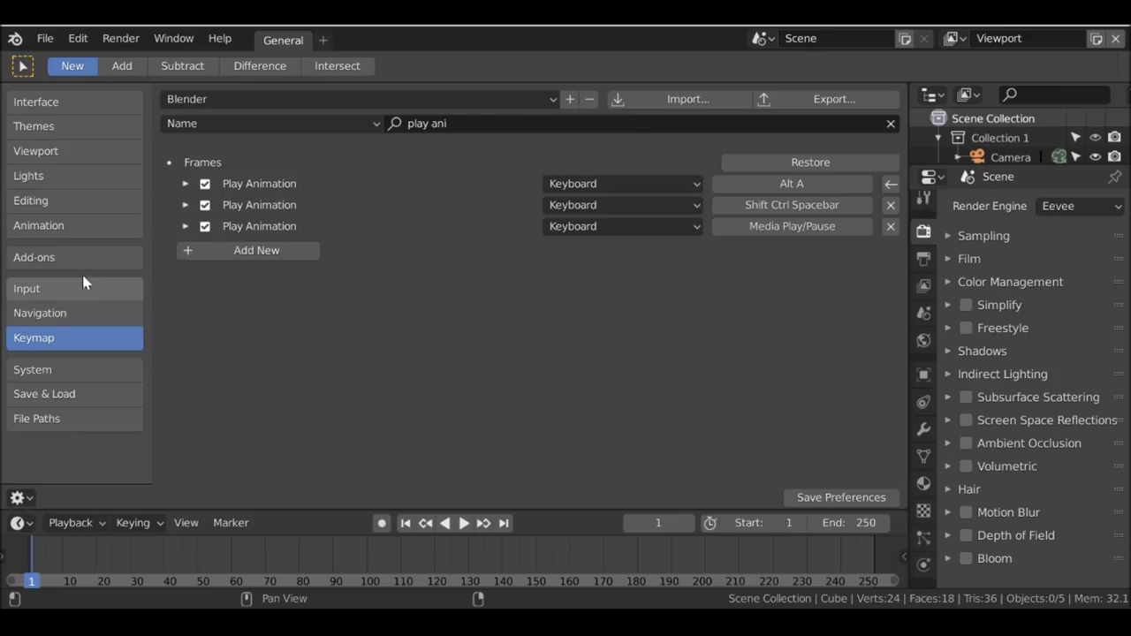
{"action": "left_click", "coordinate": [55, 259]}
- Search the add-on list for 'node', then 'image', to find Node Wrangler and Import Images as Planes
{"action": "left_click", "coordinate": [612, 127]}
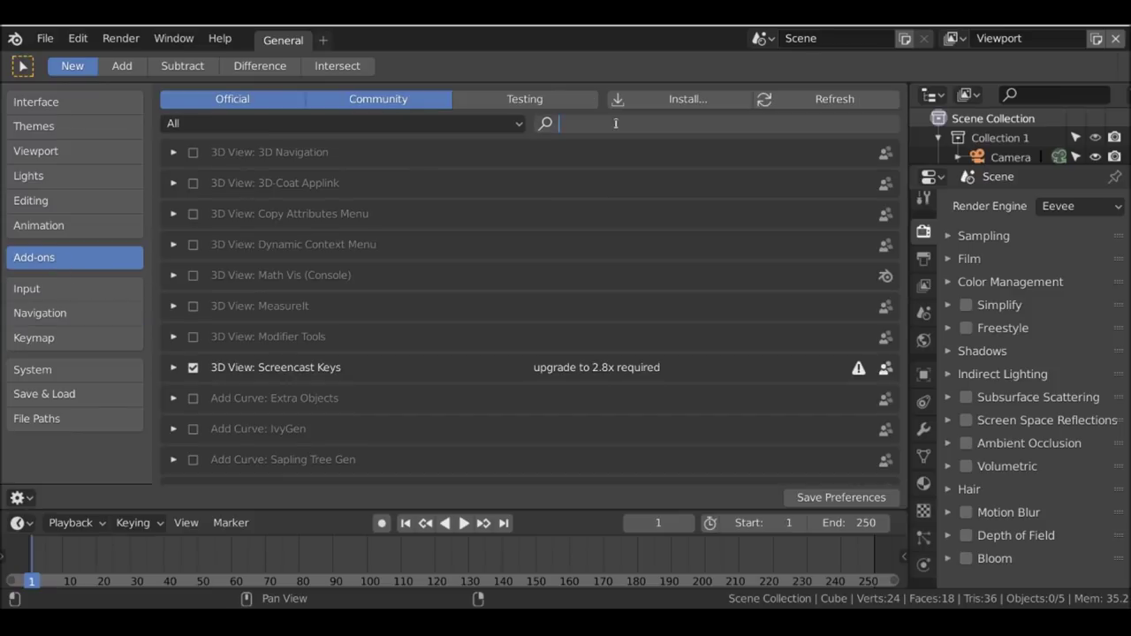
{"action": "type", "text": "node"}
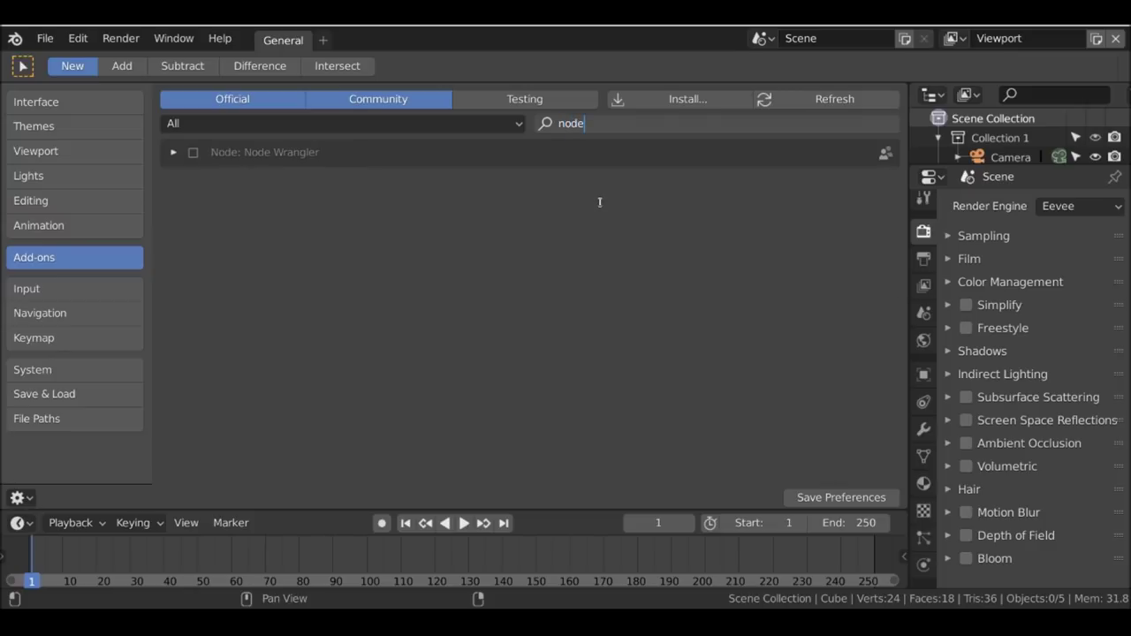
{"action": "key", "text": "Return"}
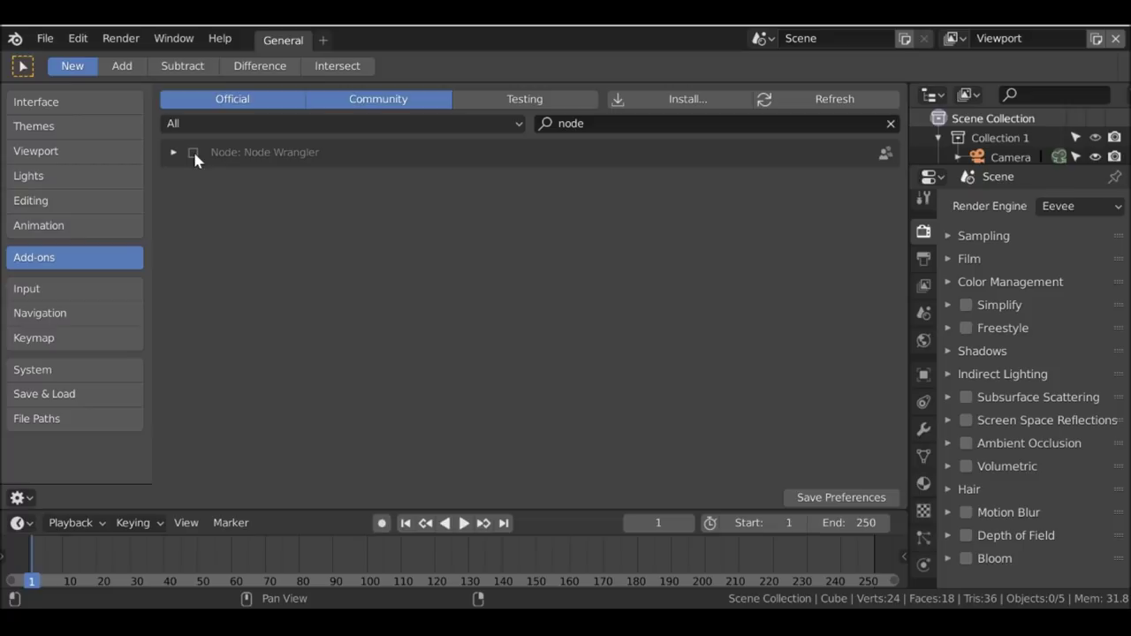
{"action": "left_click", "coordinate": [565, 123]}
{"action": "key", "text": "BackSpace"}
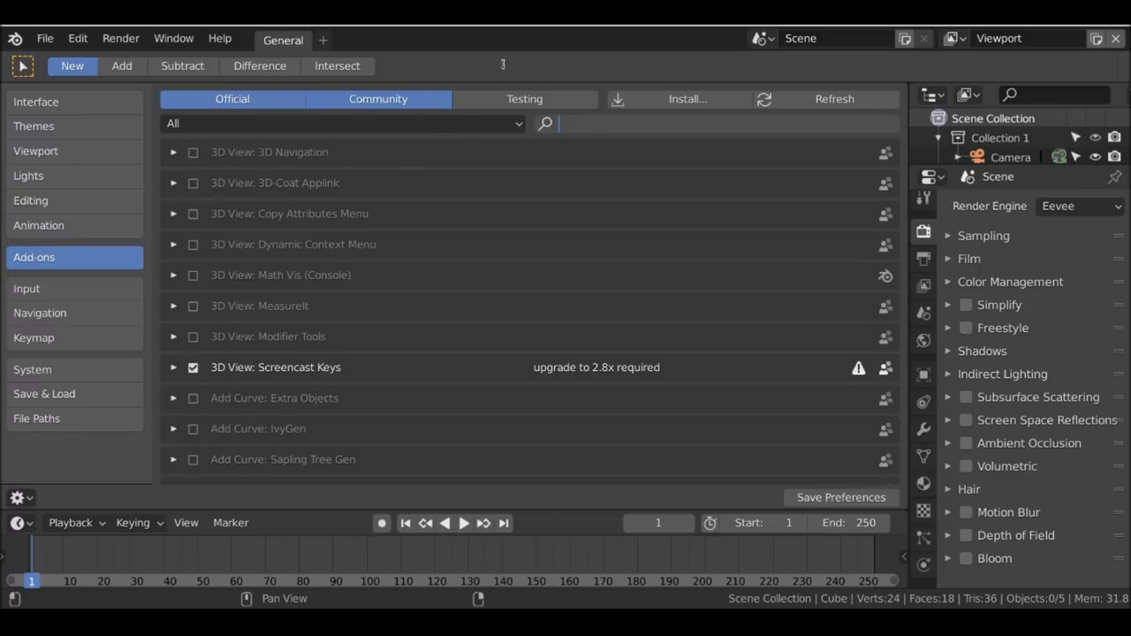
{"action": "type", "text": "image"}
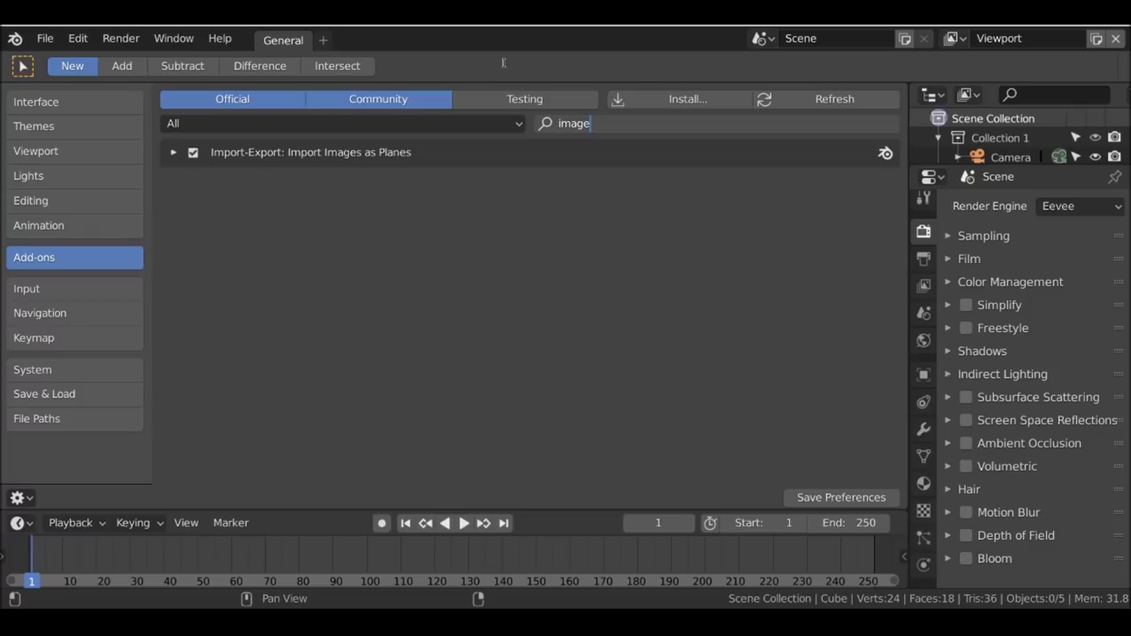
{"action": "key", "text": "ctrl+a"}
{"action": "key", "text": "BackSpace"}
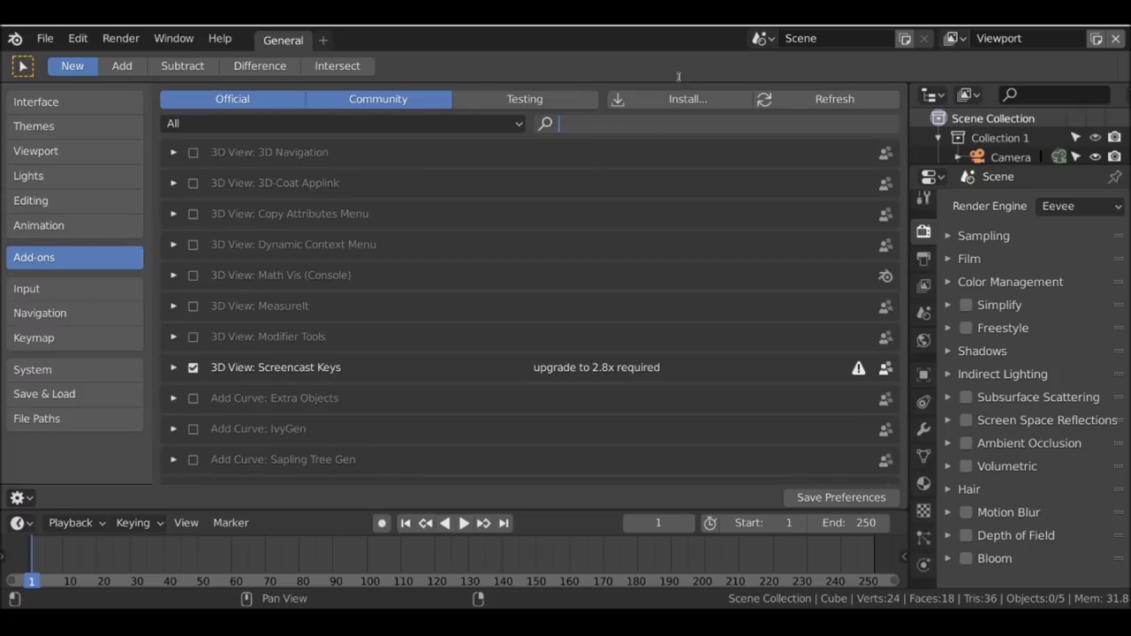
- Filter add-ons by 'loop', enable Mesh: LoopTools, and save the preferences
{"action": "type", "text": "loop"}
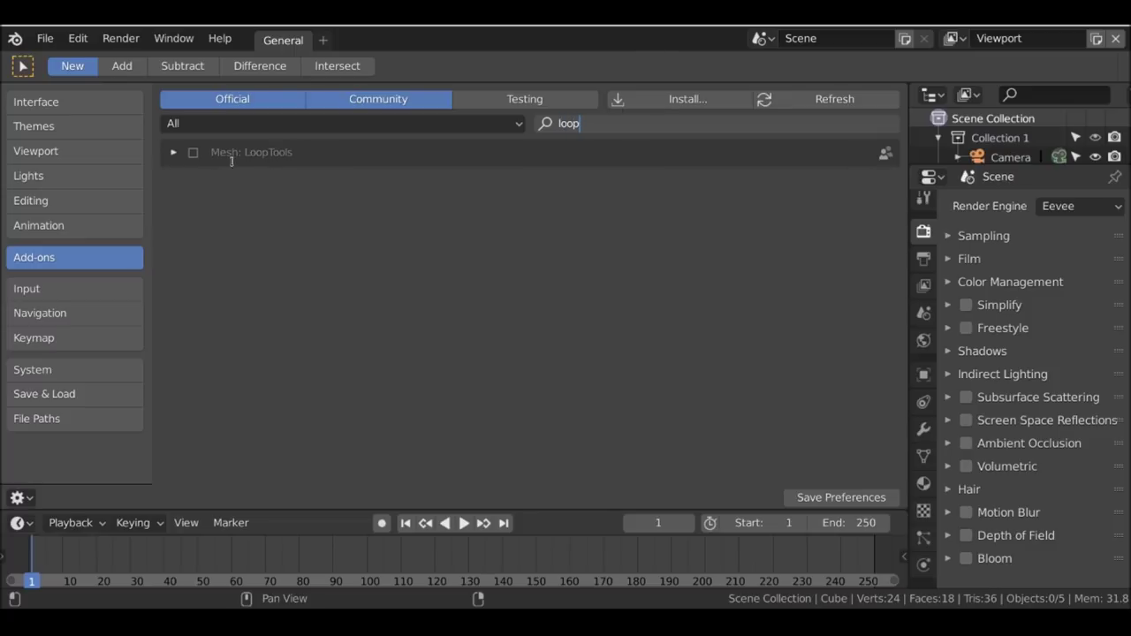
{"action": "key", "text": "Return"}
{"action": "left_click", "coordinate": [193, 152]}
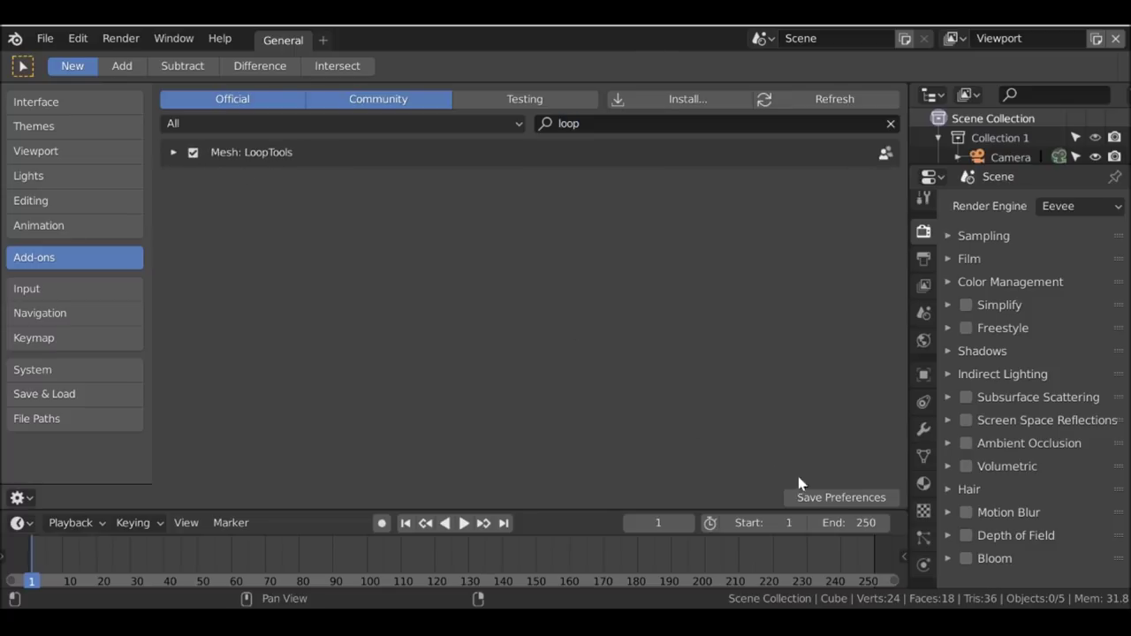
{"action": "left_click", "coordinate": [843, 499]}
- Return the main area to the 3D Viewport and zoom the view around the cube scene
{"action": "left_click", "coordinate": [20, 498]}
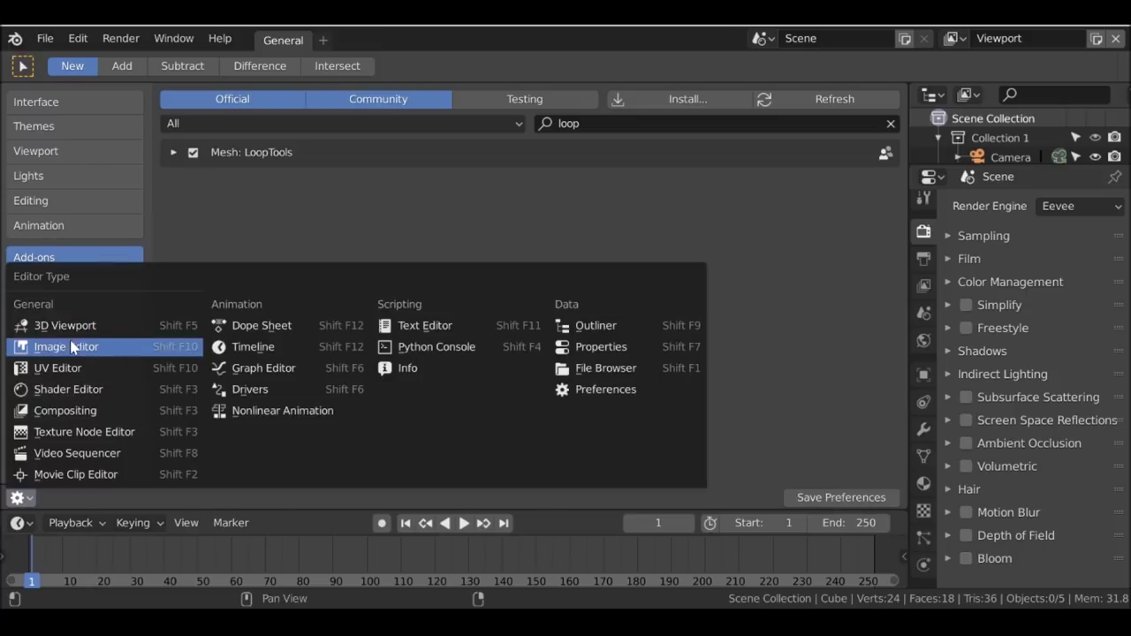
{"action": "left_click", "coordinate": [71, 327]}
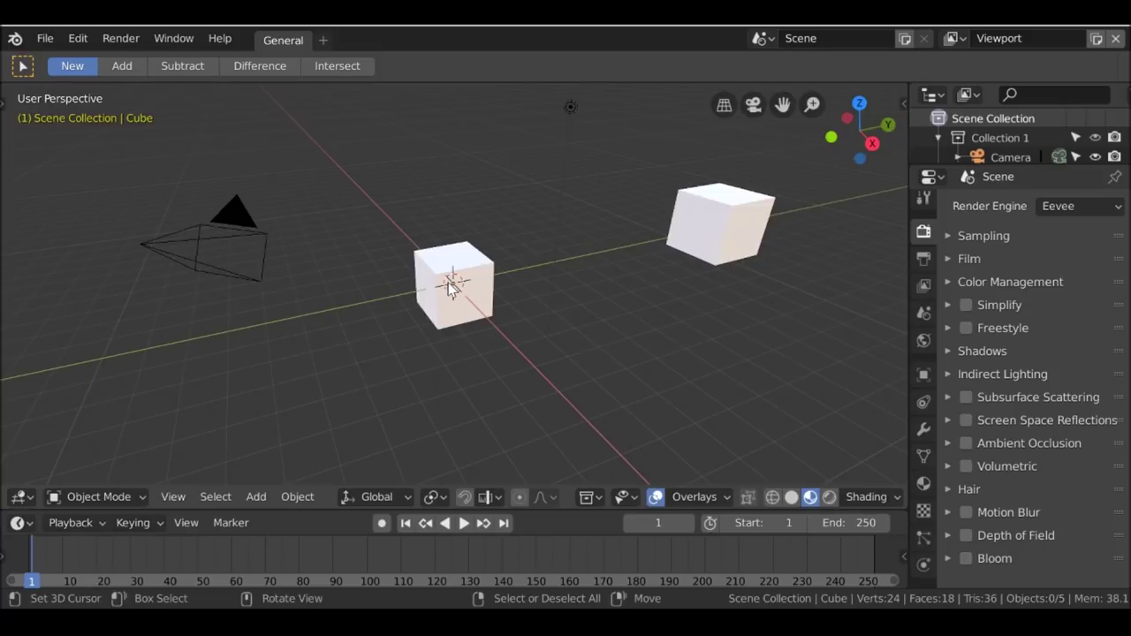
{"action": "scroll", "coordinate": [450, 287], "scroll_direction": "down", "scroll_amount": 5}
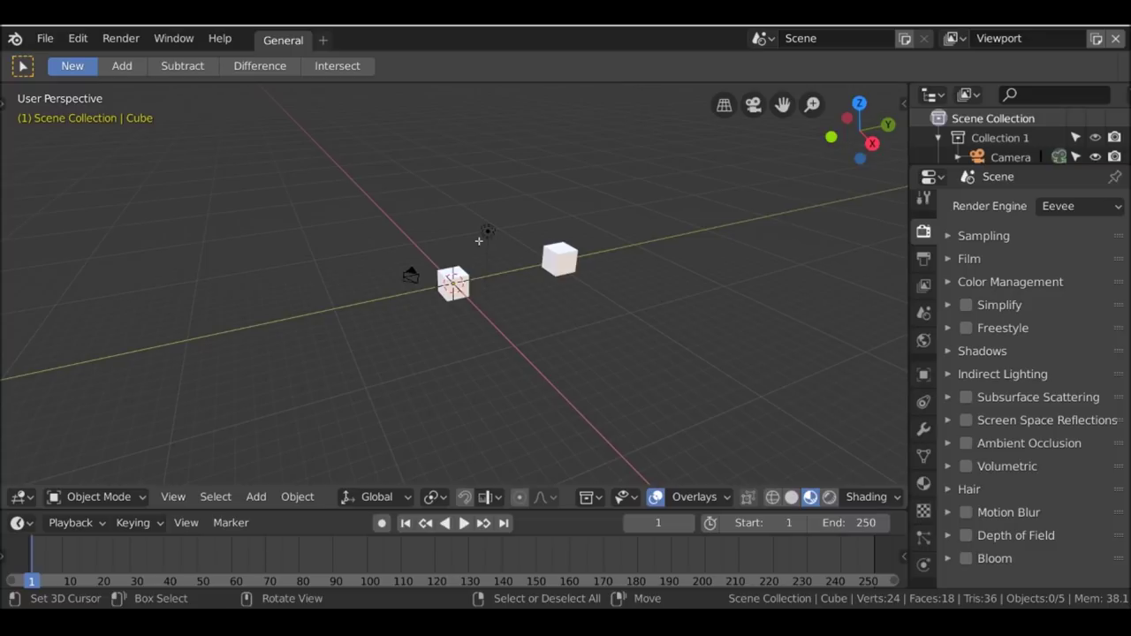
{"action": "scroll", "coordinate": [546, 299], "scroll_direction": "up", "scroll_amount": 4}
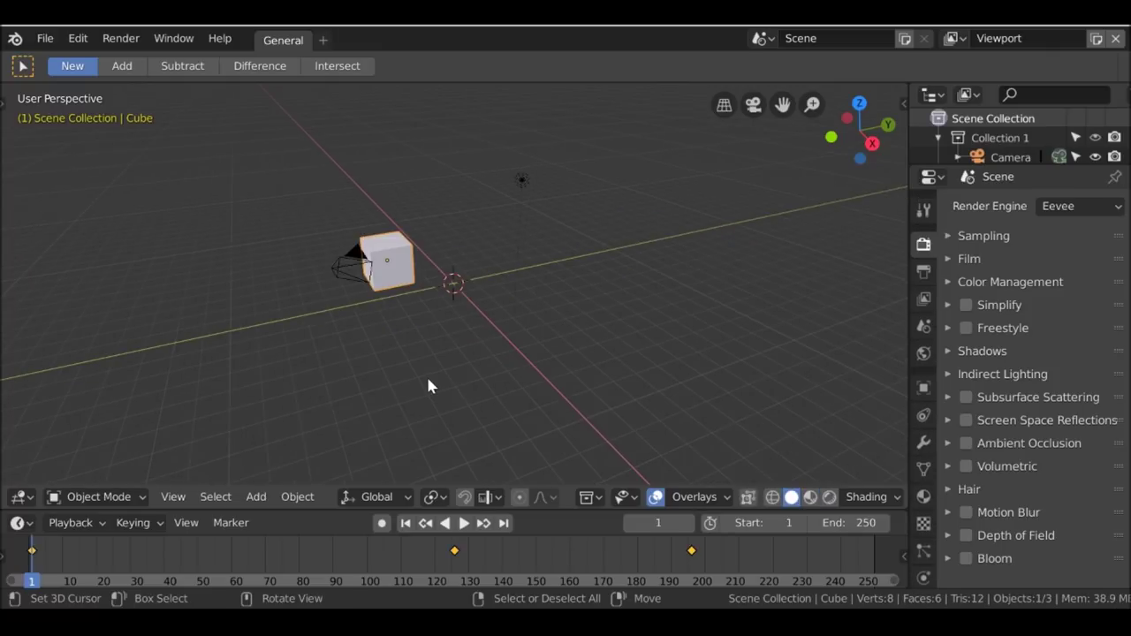
{"action": "scroll", "coordinate": [415, 388], "scroll_direction": "down", "scroll_amount": 1}
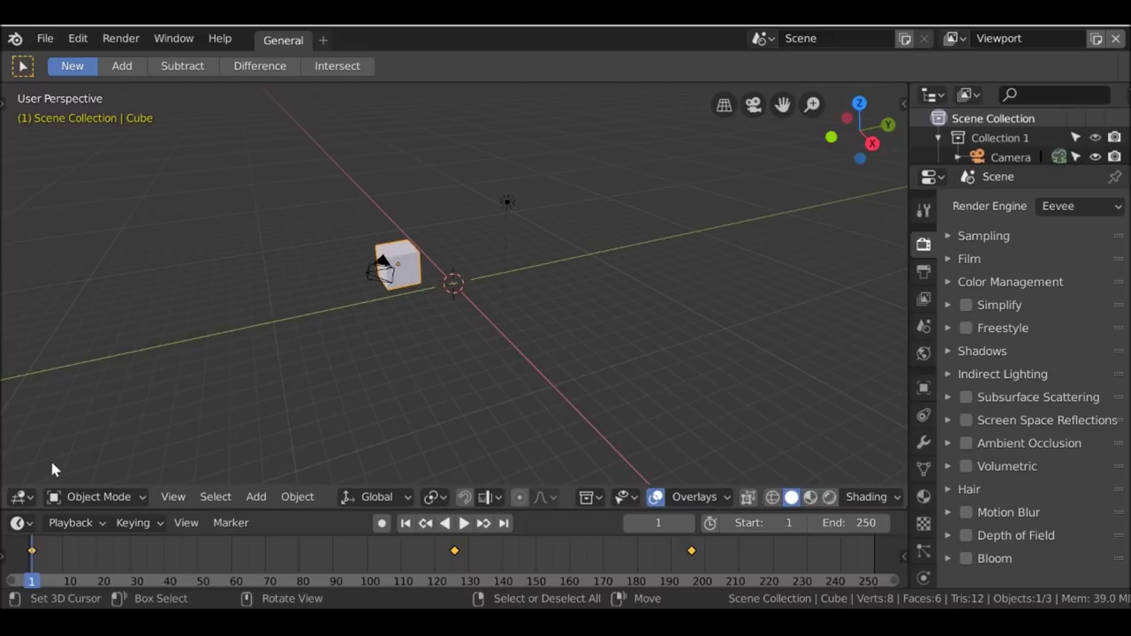
- Browse the Editor Type menu, then use Shift+F3 to turn the 3D view into a node editor
{"action": "left_click", "coordinate": [21, 497]}
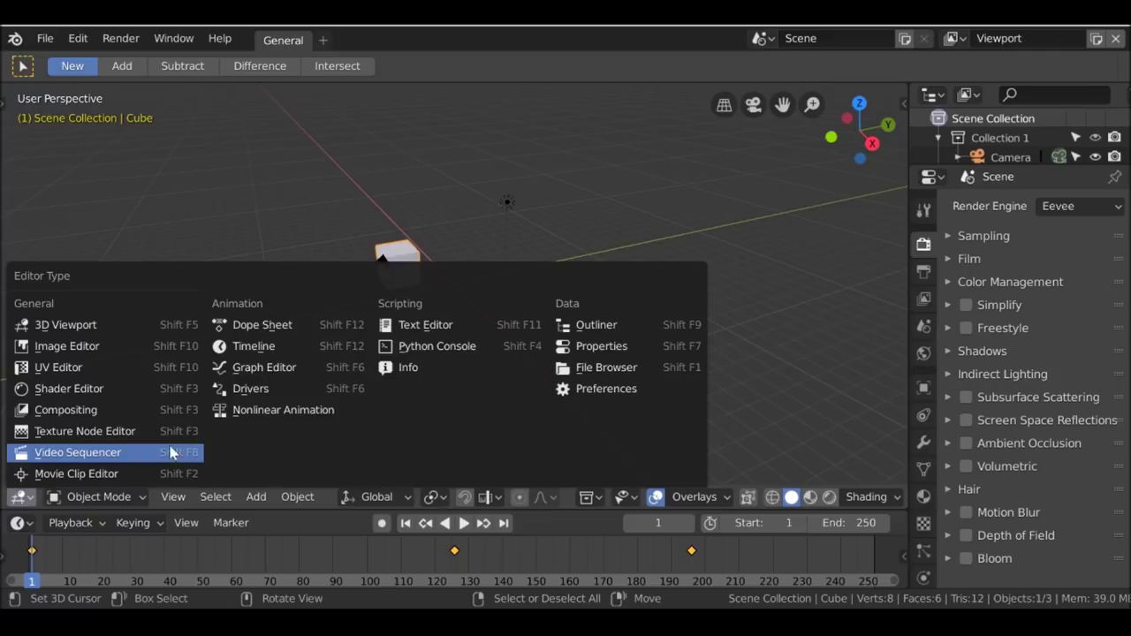
{"action": "left_click", "coordinate": [3, 484]}
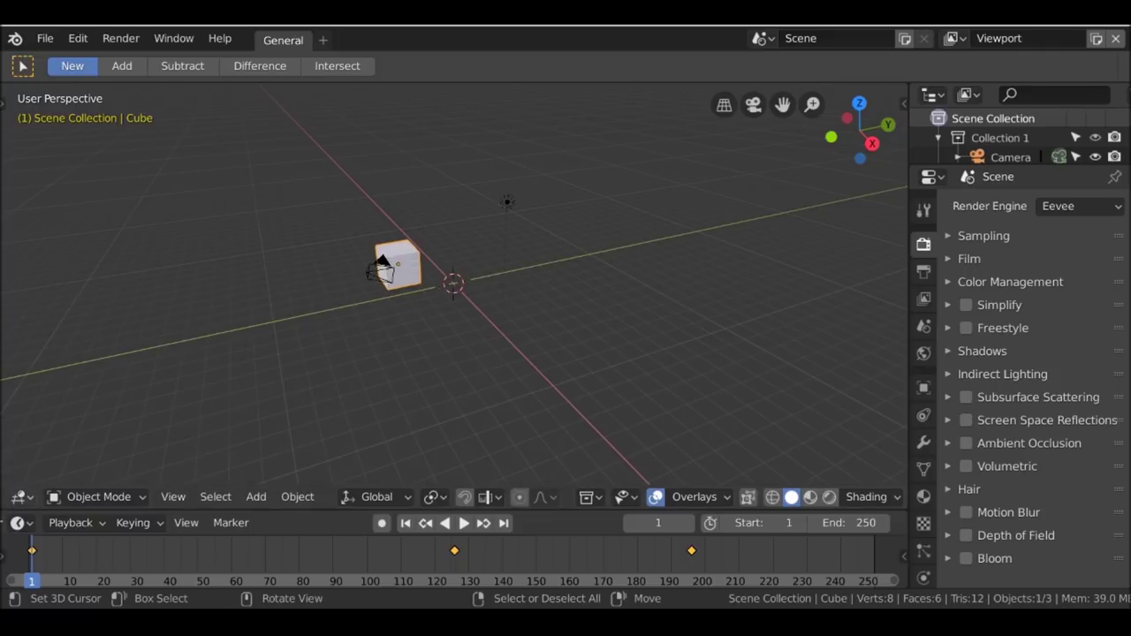
{"action": "left_click", "coordinate": [21, 496]}
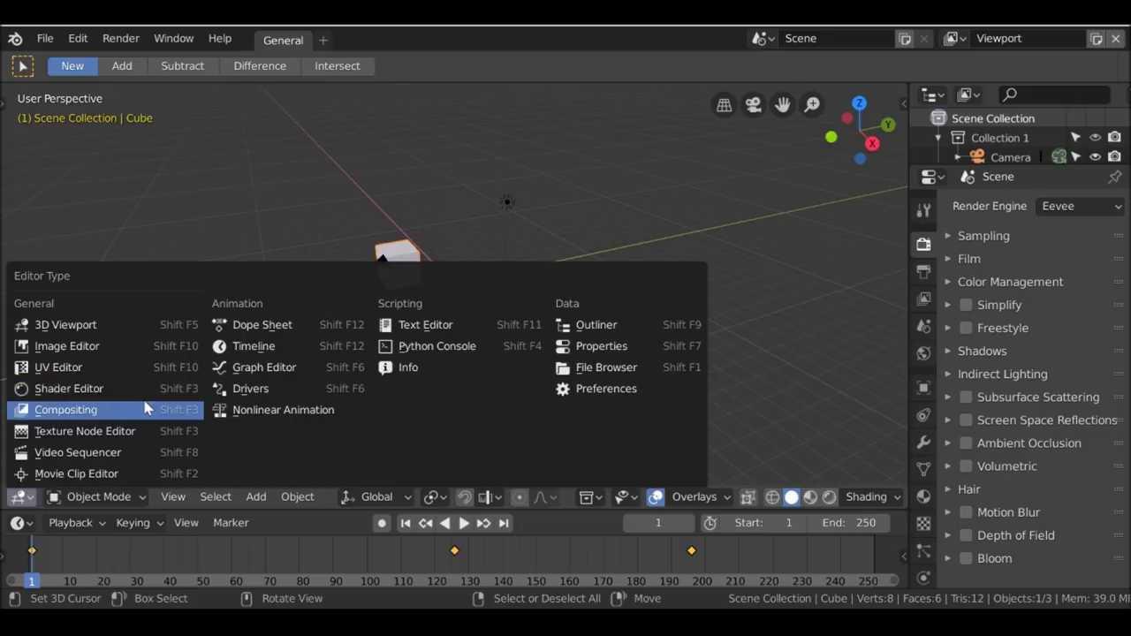
{"action": "key", "text": "shift+F3"}
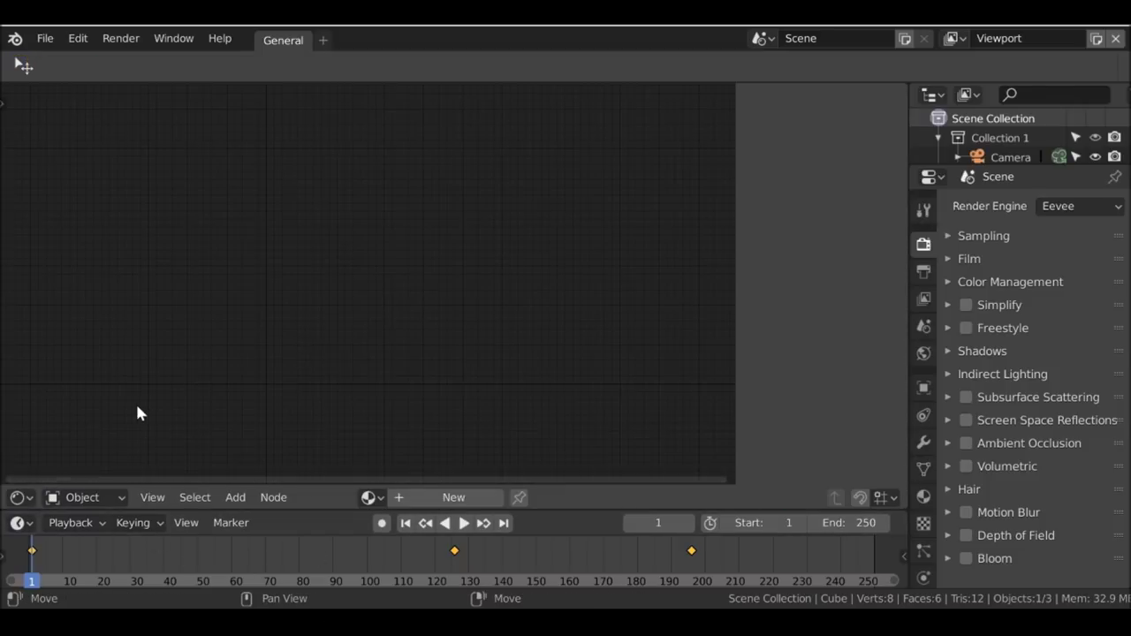
- Switch the area to Compositing, then to the Shader Editor showing the cube's Material.001
{"action": "left_click", "coordinate": [18, 498]}
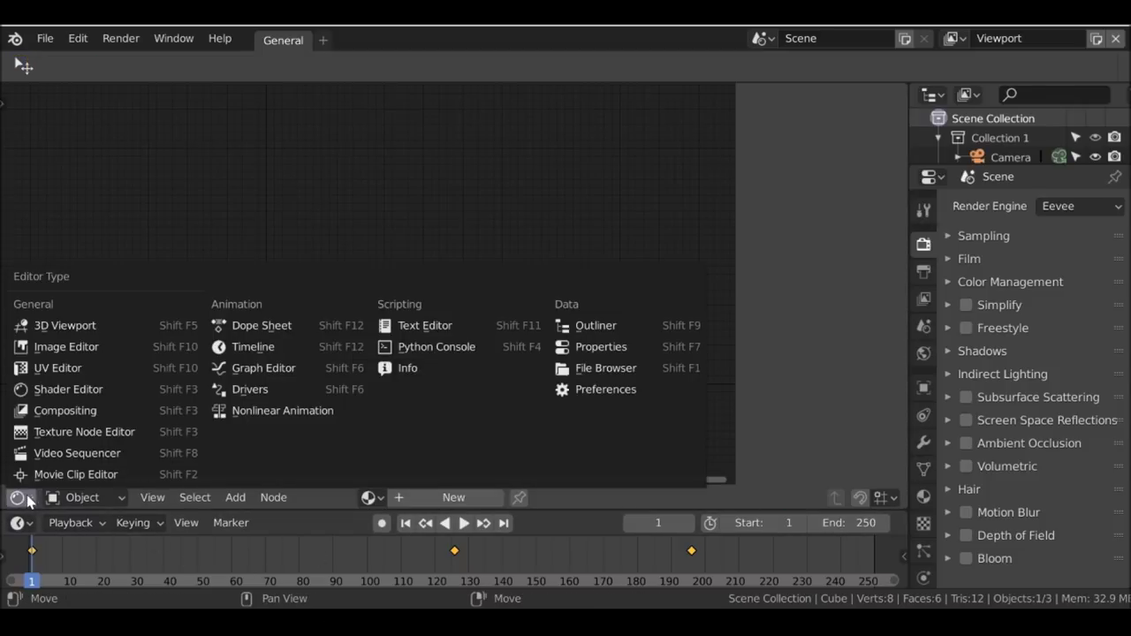
{"action": "left_click", "coordinate": [58, 412]}
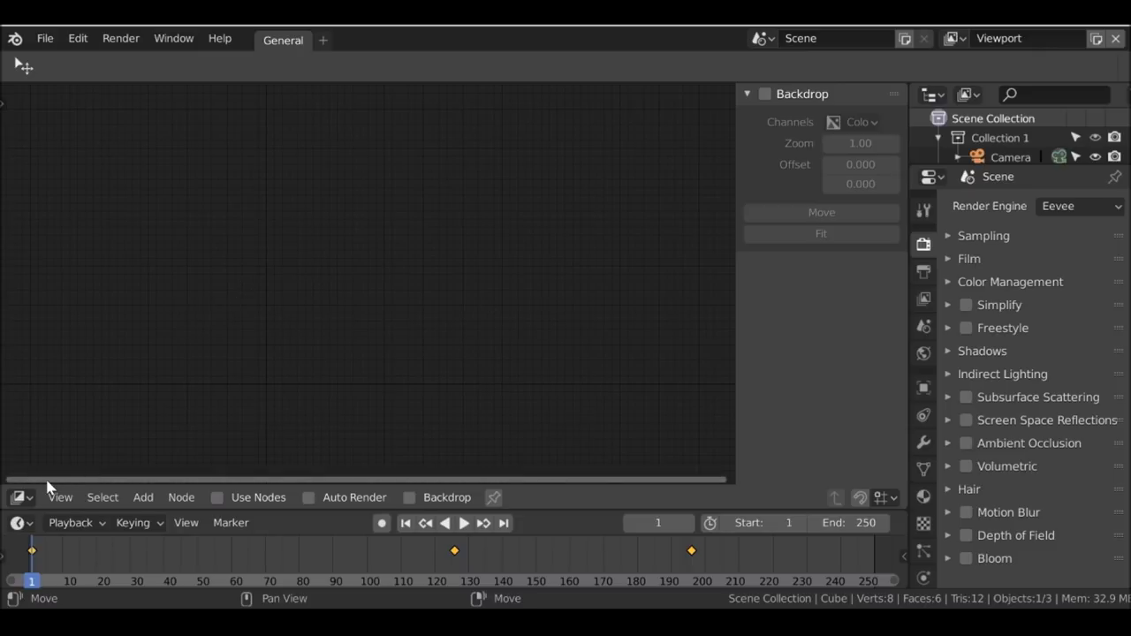
{"action": "left_click", "coordinate": [19, 499]}
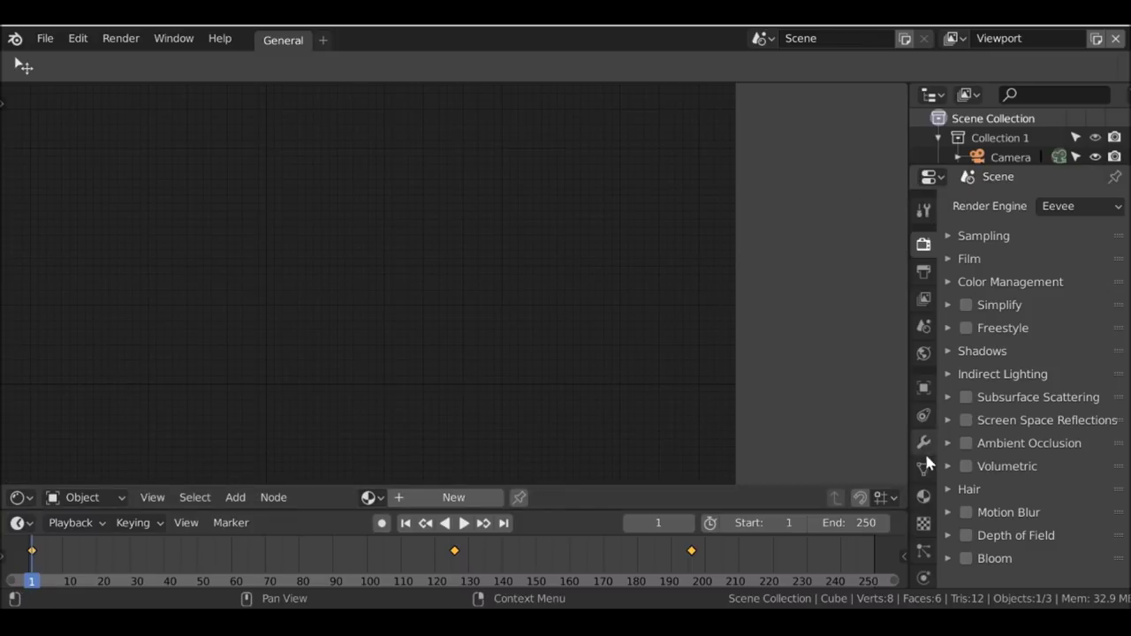
{"action": "left_click", "coordinate": [924, 497]}
- Add Material.001 to the cube and reposition its Principled BSDF node in the Shader Editor
{"action": "left_click", "coordinate": [1064, 291]}
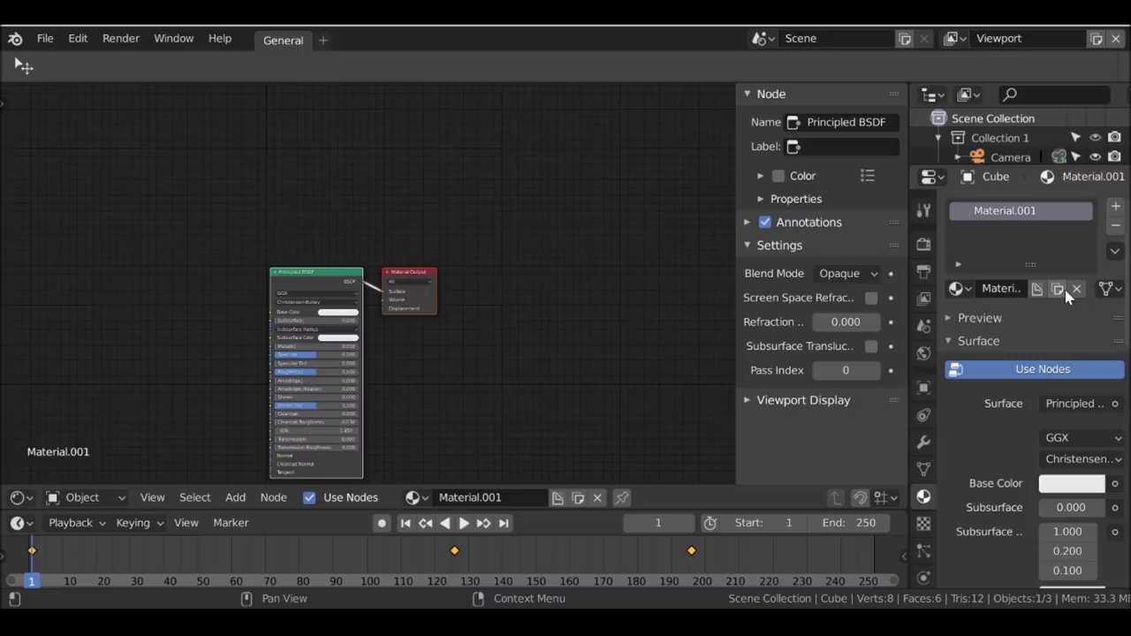
{"action": "mouse_move", "coordinate": [371, 226]}
{"action": "left_mouse_down"}
{"action": "mouse_move", "coordinate": [349, 245]}
{"action": "mouse_move", "coordinate": [365, 217]}
{"action": "left_mouse_up"}
{"action": "scroll", "coordinate": [366, 218], "scroll_direction": "down", "scroll_amount": 2}
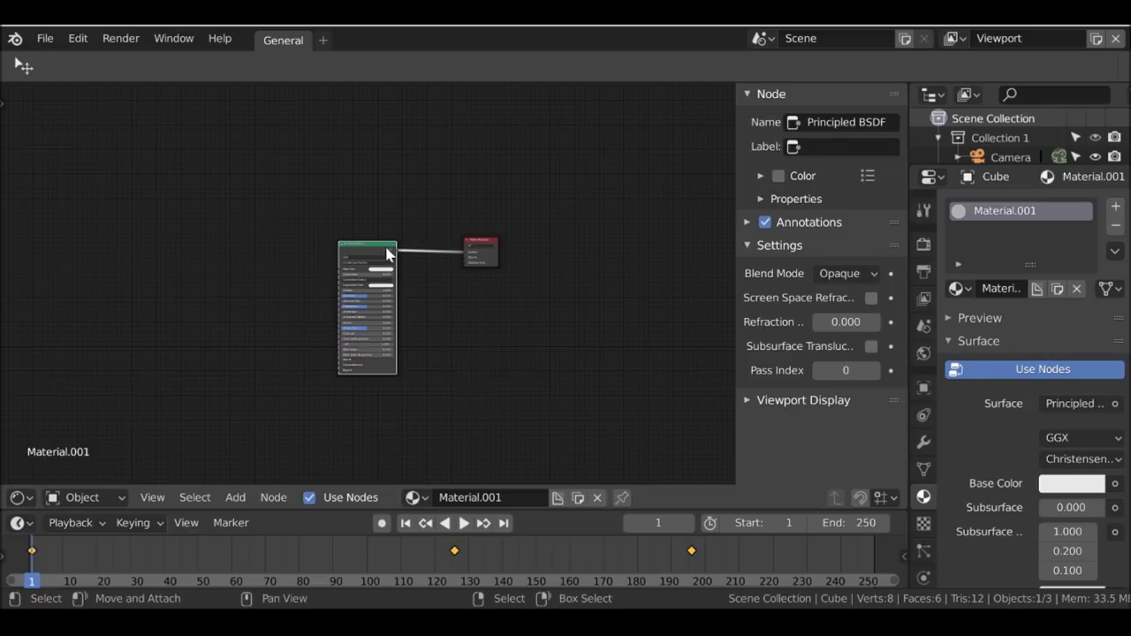
{"action": "left_click_drag", "start_coordinate": [386, 254], "coordinate": [409, 248]}
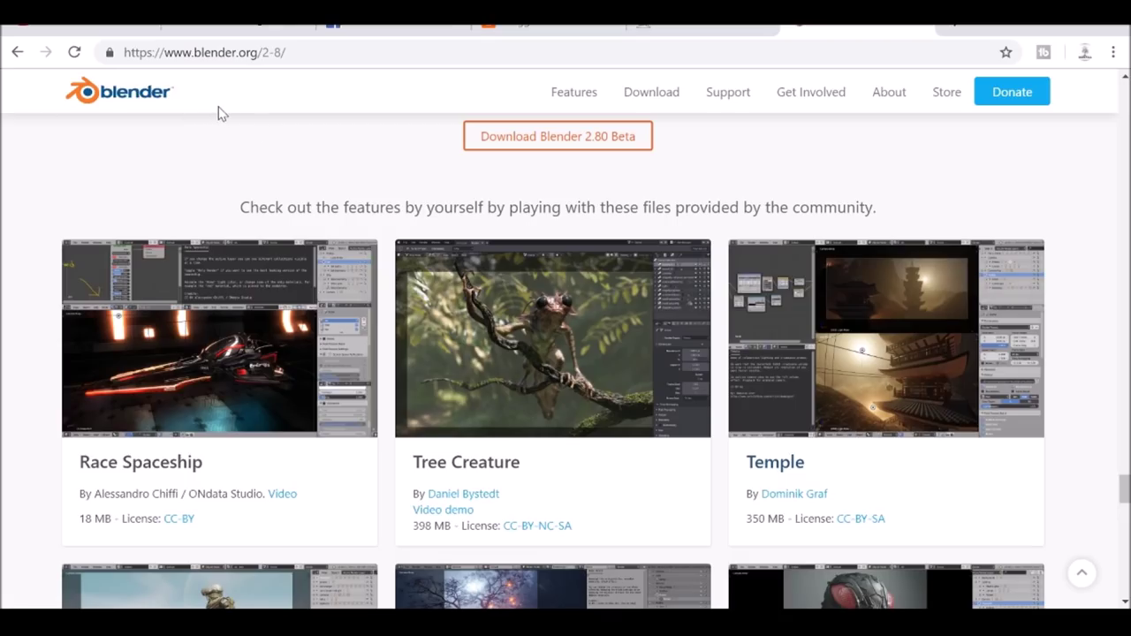
- Browse the blender.org 2.8 demo files and download temple.blend from the Temple entry
{"action": "scroll", "coordinate": [221, 113], "scroll_direction": "down", "scroll_amount": 1}
{"action": "scroll", "coordinate": [672, 298], "scroll_direction": "down", "scroll_amount": 2}
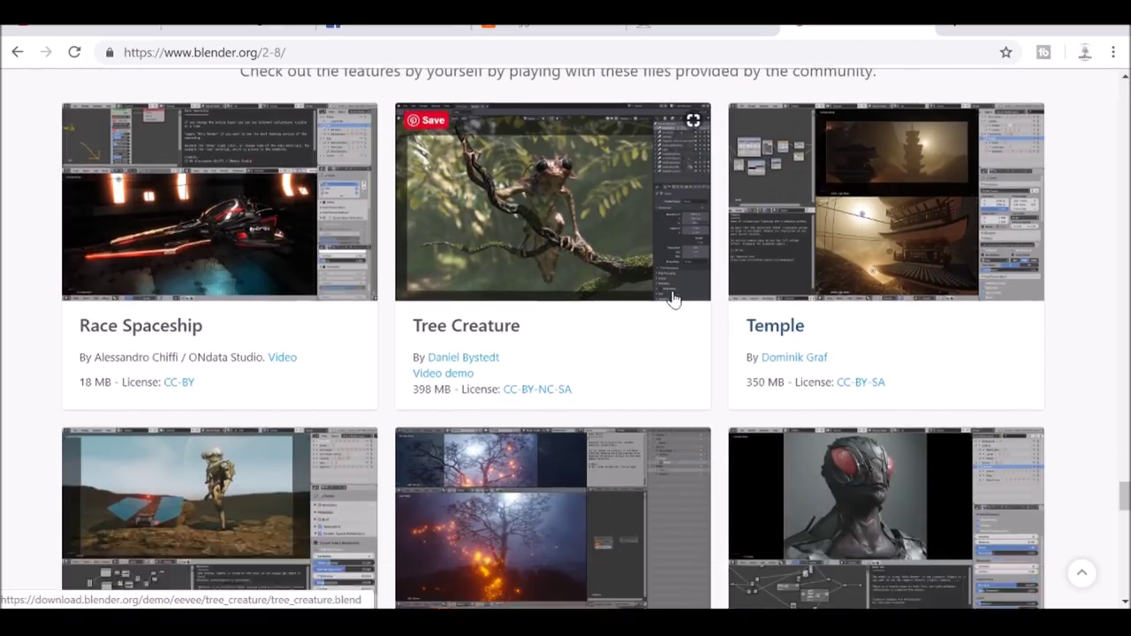
{"action": "scroll", "coordinate": [673, 300], "scroll_direction": "down", "scroll_amount": 4}
{"action": "scroll", "coordinate": [673, 300], "scroll_direction": "up", "scroll_amount": 4}
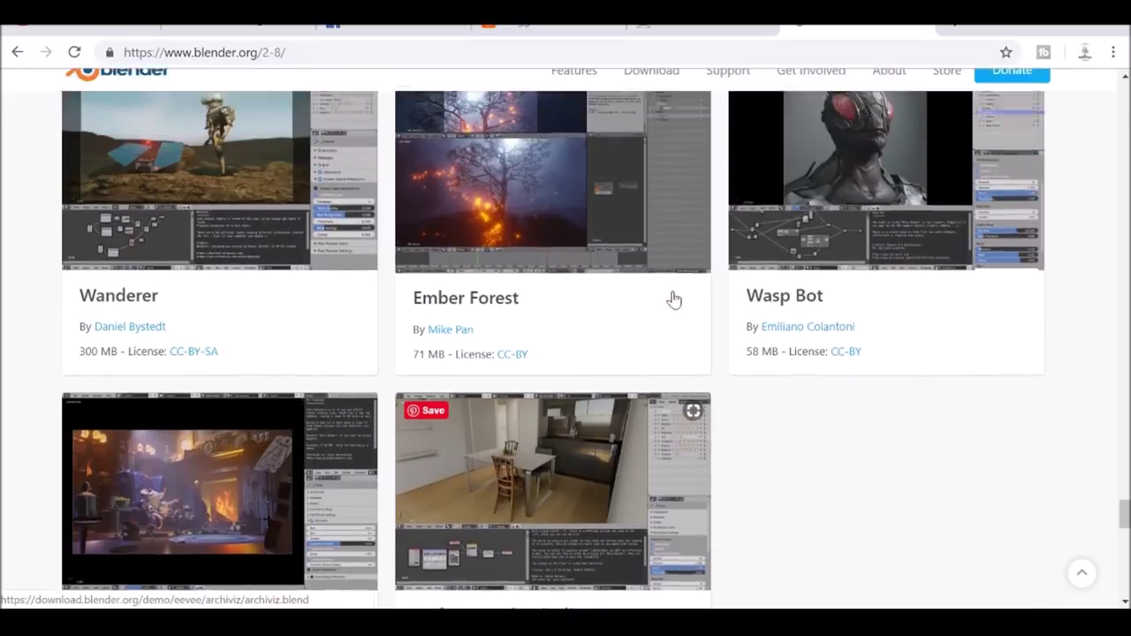
{"action": "scroll", "coordinate": [671, 300], "scroll_direction": "up", "scroll_amount": 2}
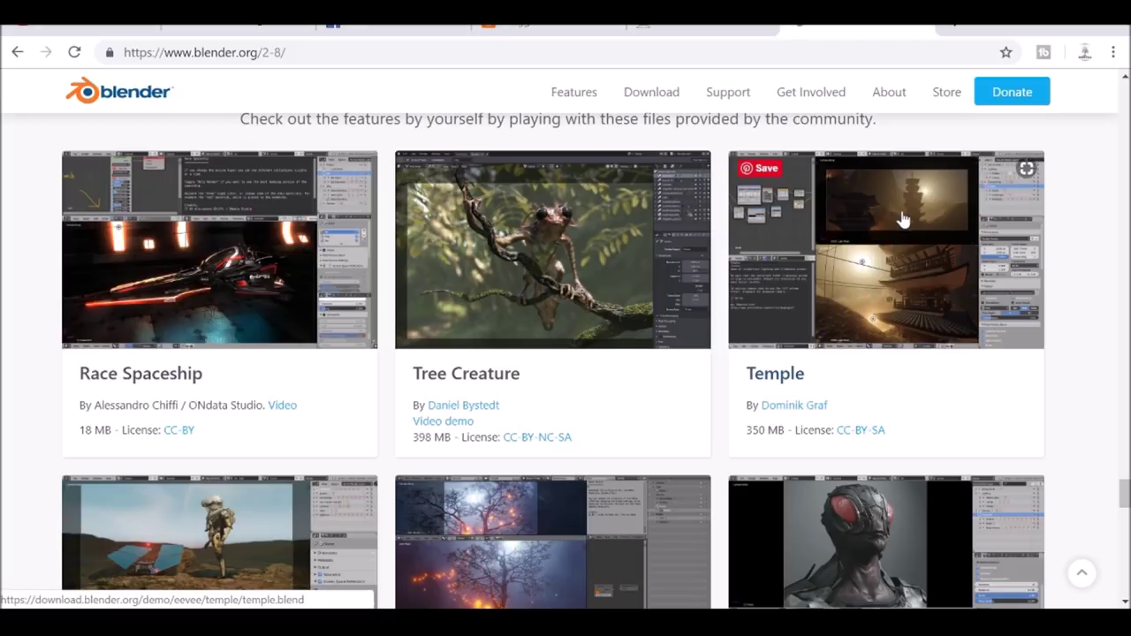
{"action": "scroll", "coordinate": [892, 221], "scroll_direction": "down", "scroll_amount": 2}
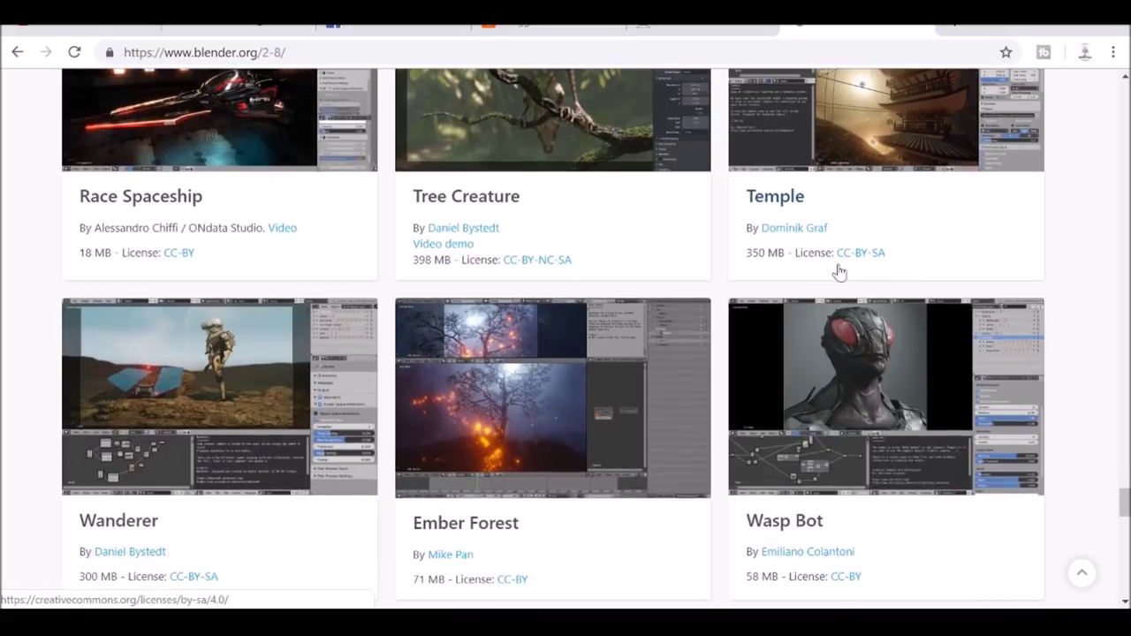
{"action": "scroll", "coordinate": [508, 404], "scroll_direction": "down", "scroll_amount": 1}
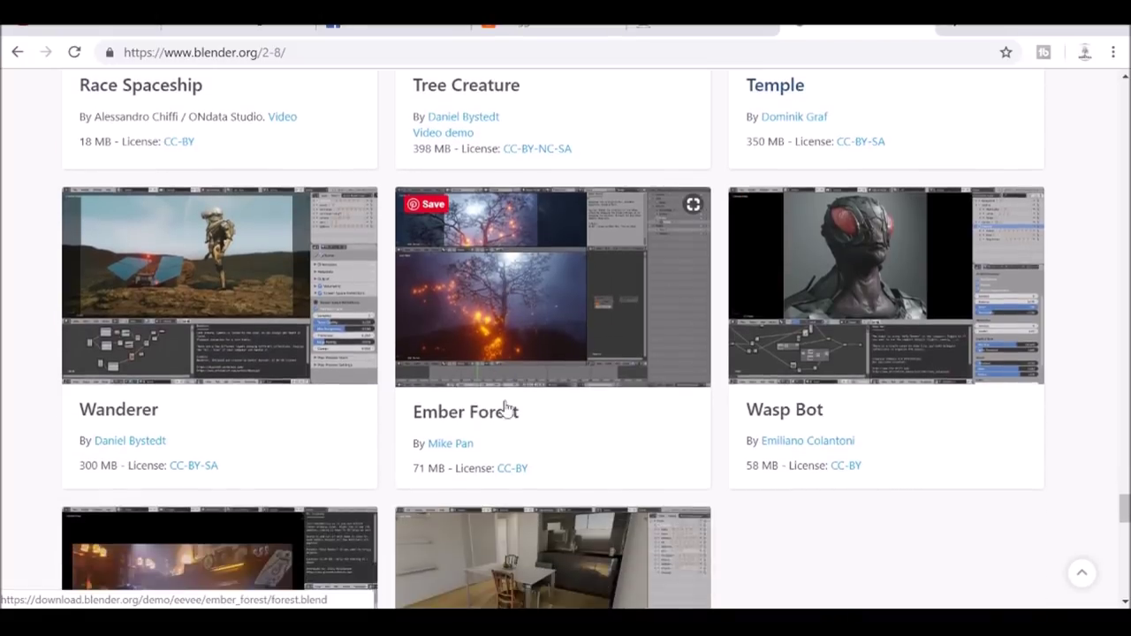
{"action": "scroll", "coordinate": [508, 405], "scroll_direction": "down", "scroll_amount": 3}
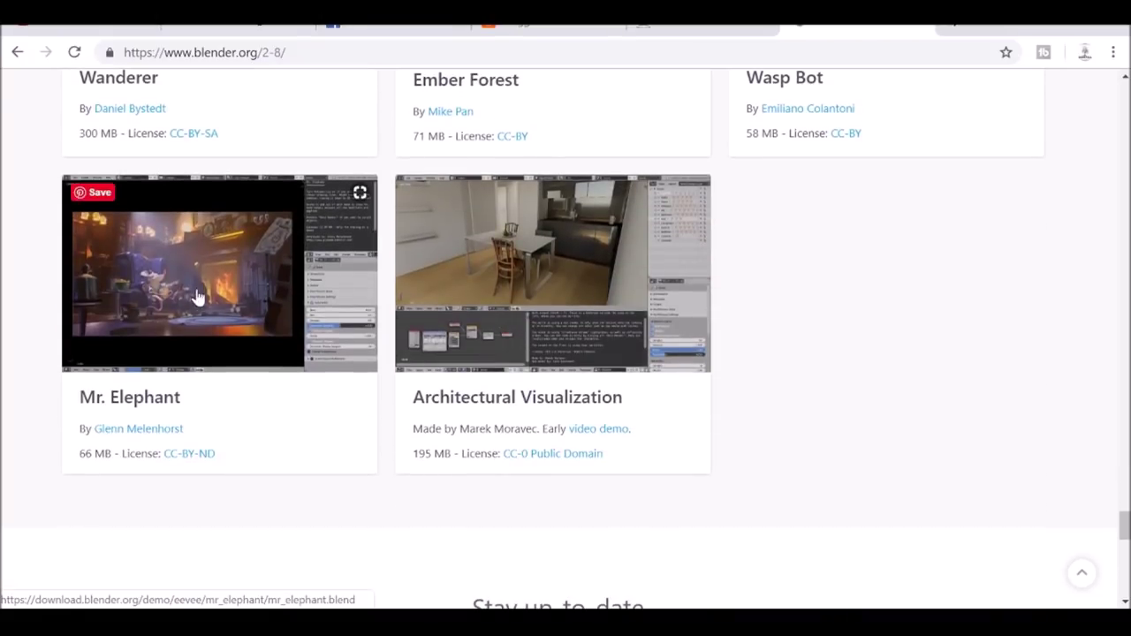
{"action": "scroll", "coordinate": [270, 323], "scroll_direction": "up", "scroll_amount": 3}
{"action": "scroll", "coordinate": [271, 323], "scroll_direction": "down", "scroll_amount": 2}
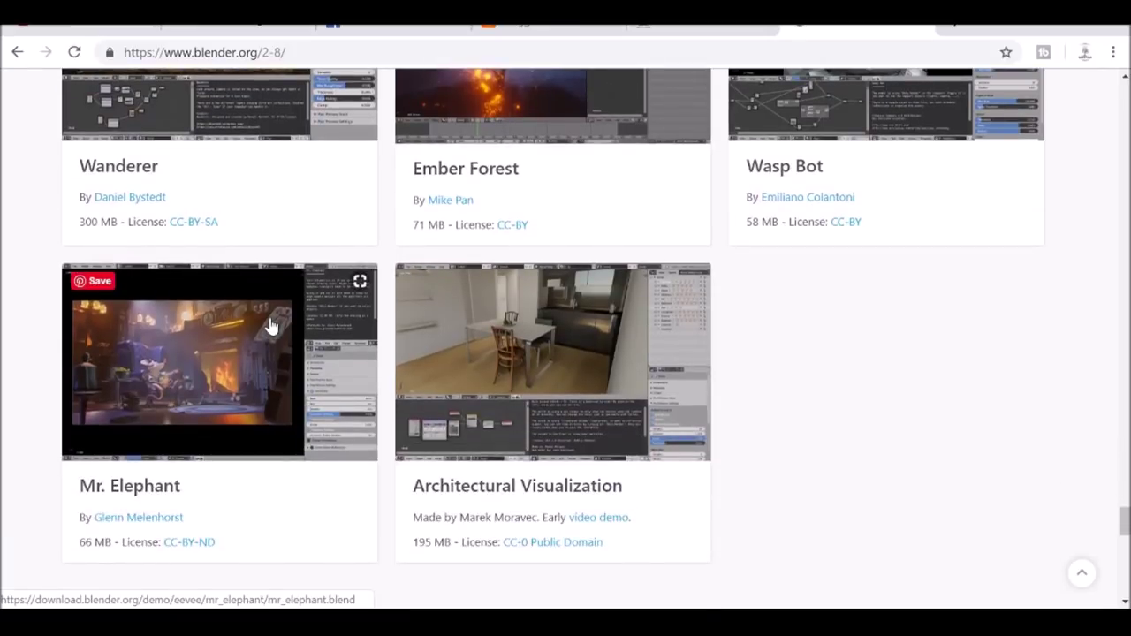
{"action": "scroll", "coordinate": [271, 323], "scroll_direction": "up", "scroll_amount": 6}
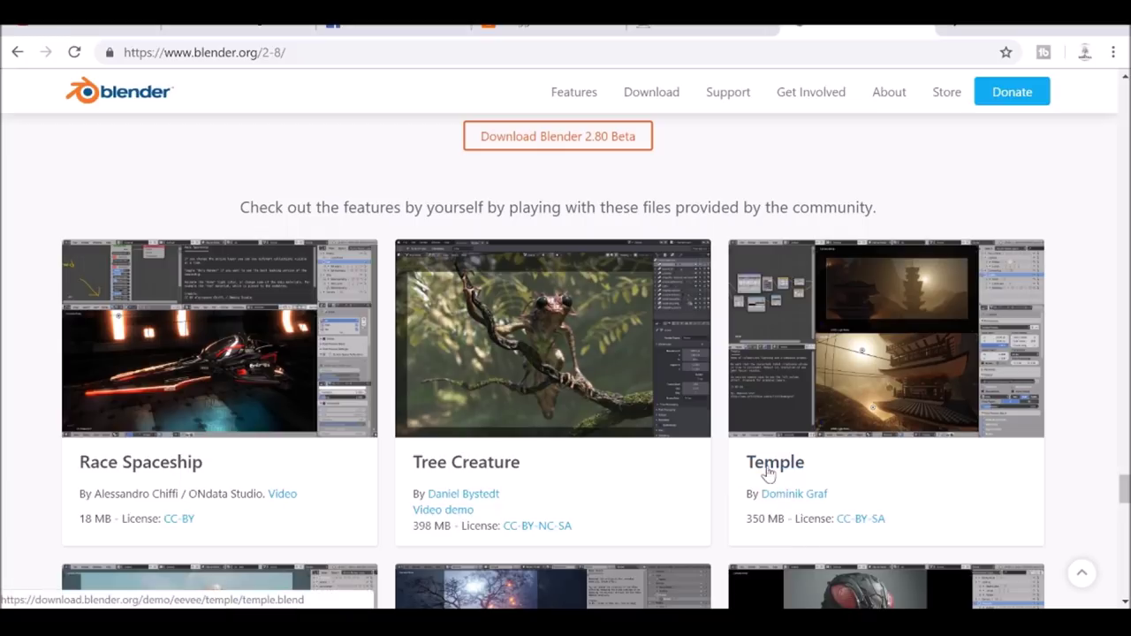
{"action": "left_click", "coordinate": [769, 474]}
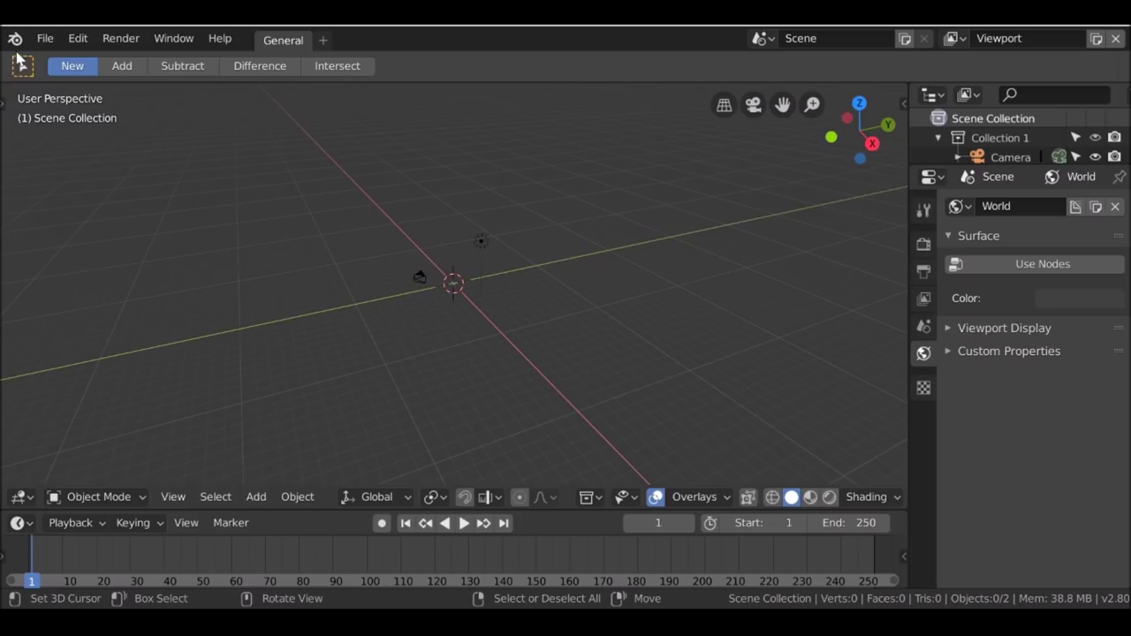
- Open temple.blend from the Blends\2.8 folder through File > Open
{"action": "left_click", "coordinate": [44, 38]}
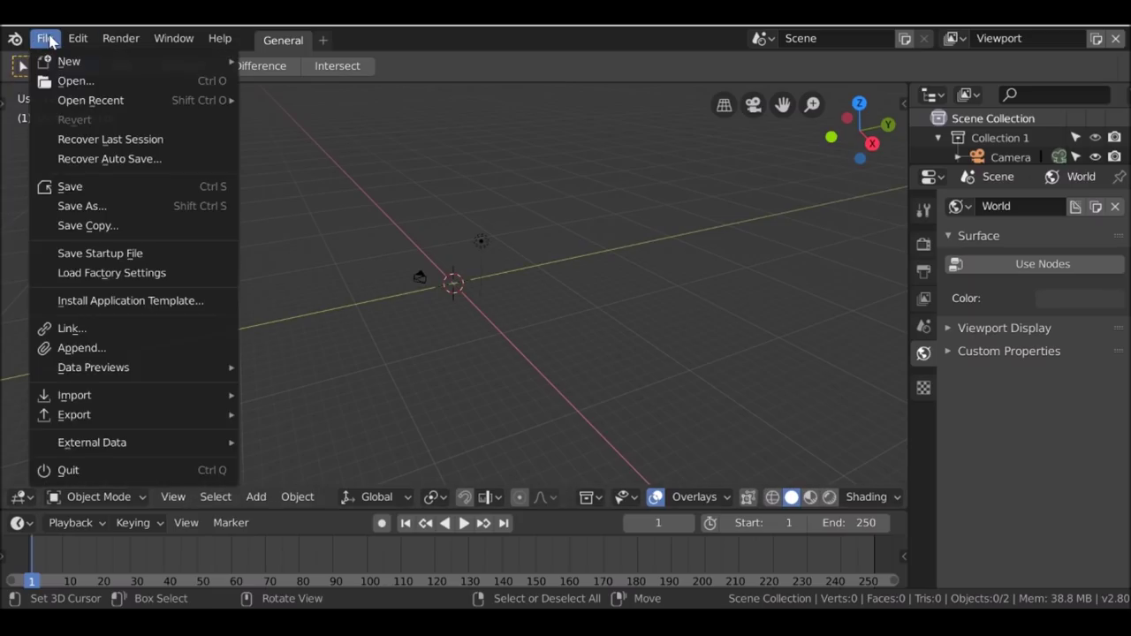
{"action": "left_click", "coordinate": [71, 80]}
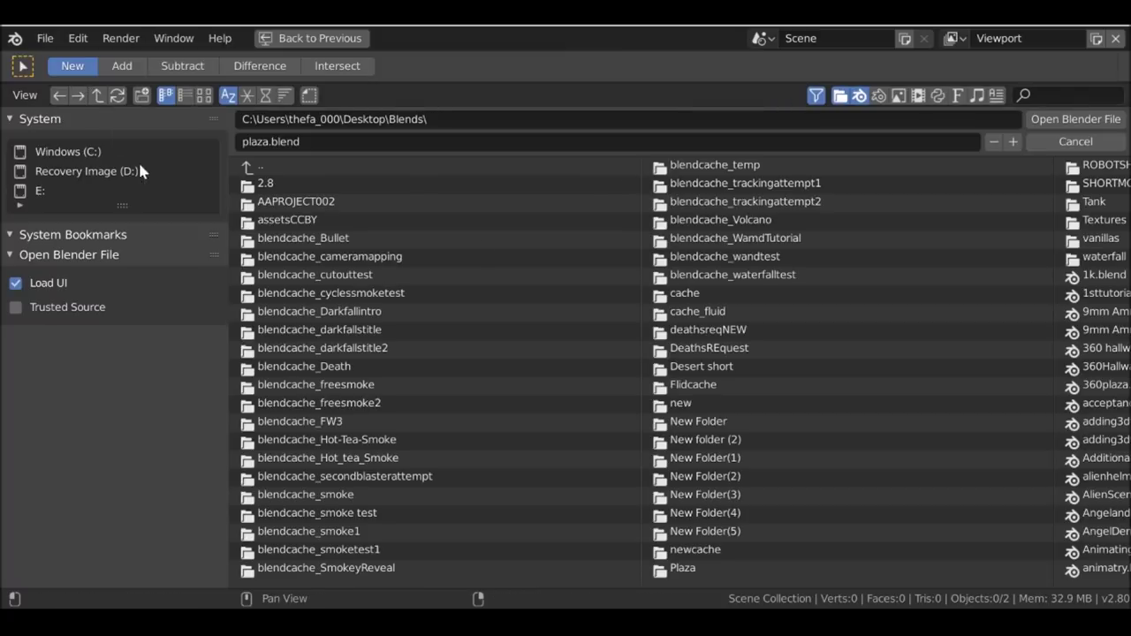
{"action": "left_click", "coordinate": [265, 183]}
{"action": "left_click", "coordinate": [299, 186]}
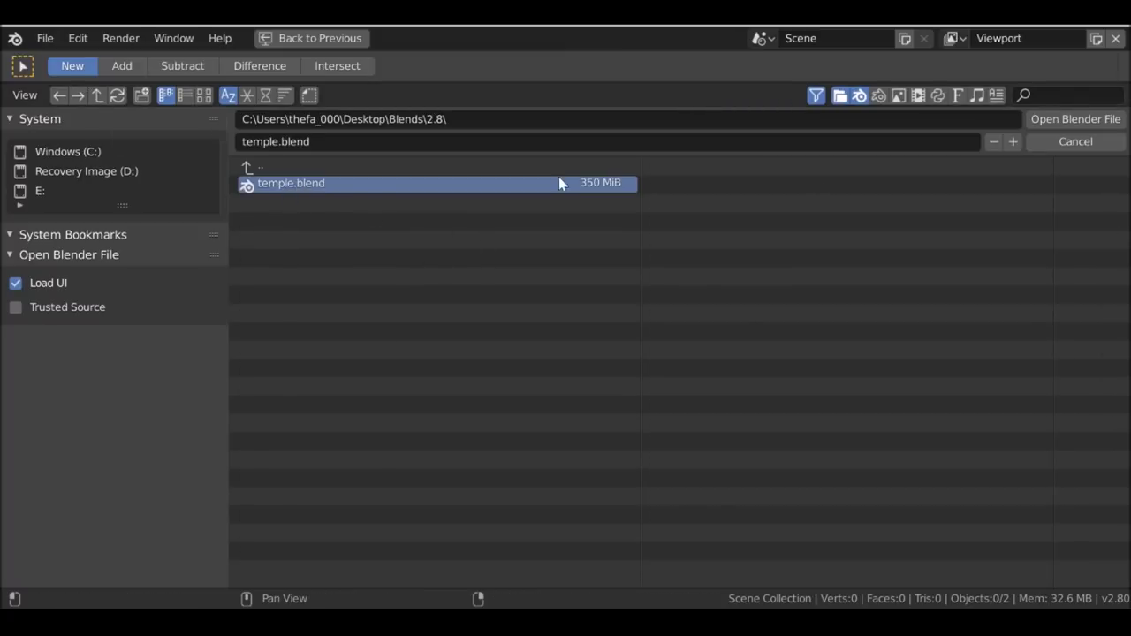
{"action": "left_click", "coordinate": [1070, 118]}
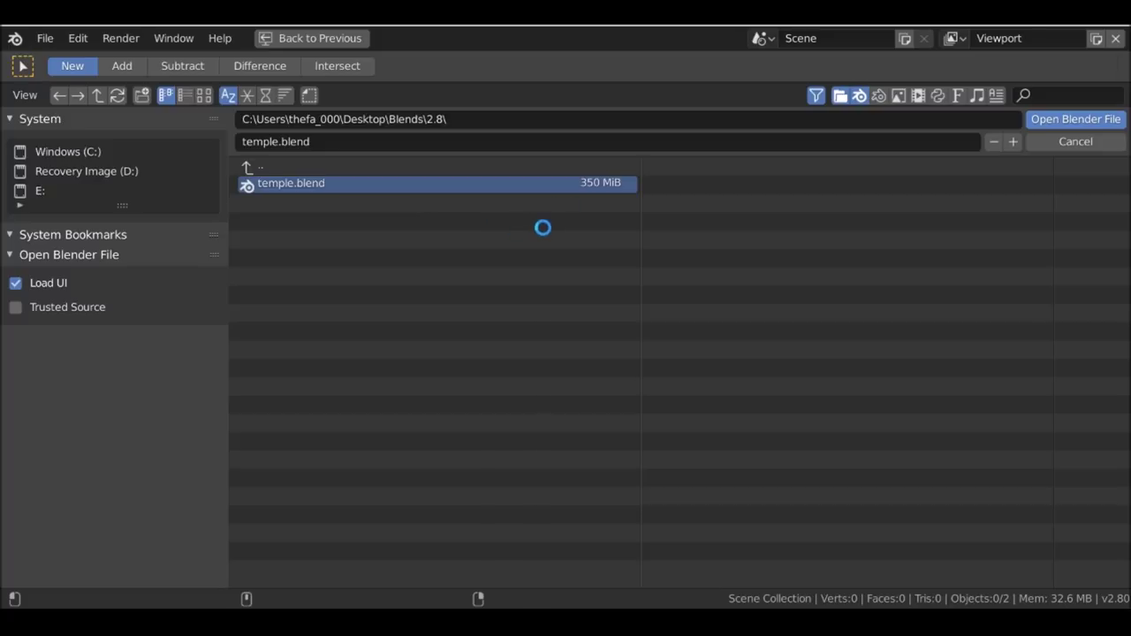
{"action": "scroll", "coordinate": [721, 536], "scroll_direction": "down", "scroll_amount": 4}
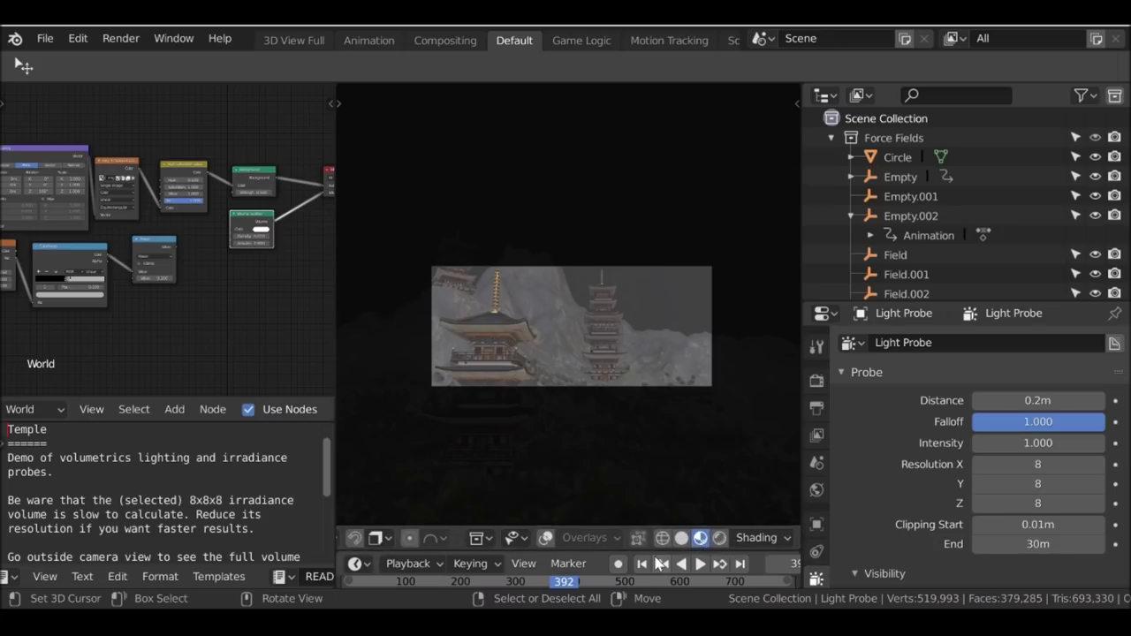
- Switch the viewport to Rendered shading and widen the 3D view across nearly the whole window
{"action": "key", "text": "Home"}
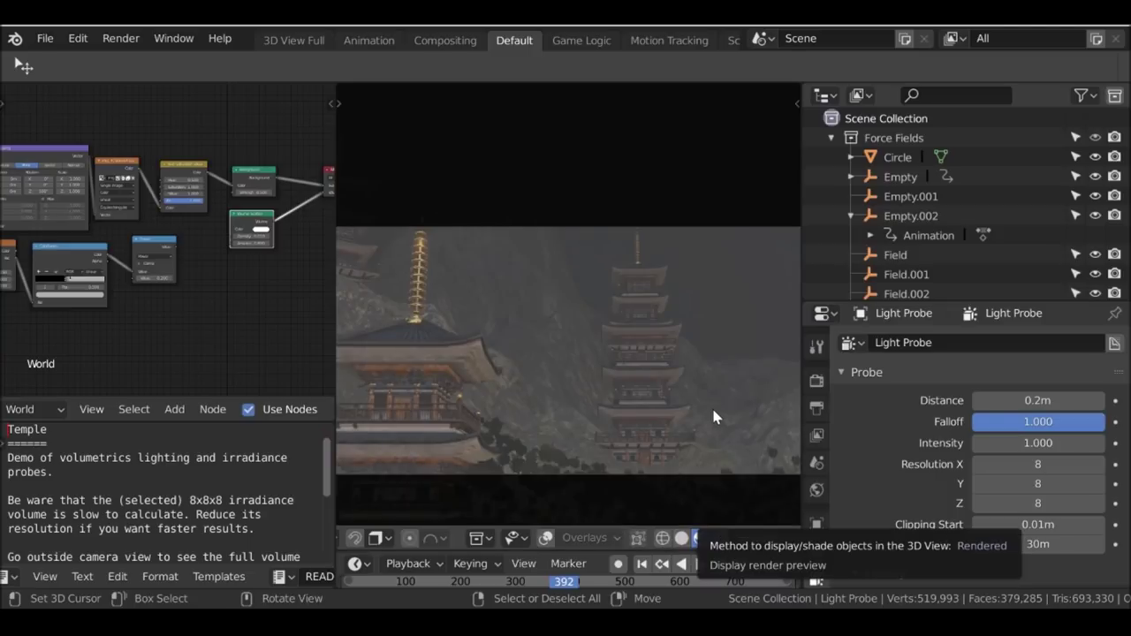
{"action": "key", "text": "shift+z"}
{"action": "scroll", "coordinate": [337, 332], "scroll_direction": "down", "scroll_amount": 2}
{"action": "left_click_drag", "start_coordinate": [333, 326], "coordinate": [294, 376]}
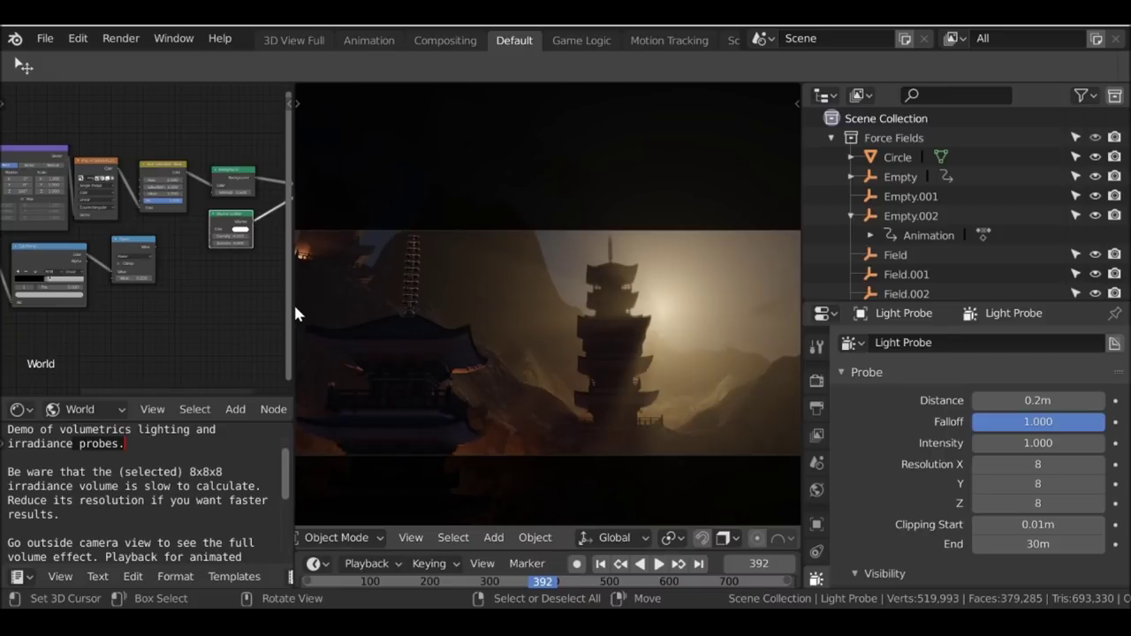
{"action": "left_click_drag", "start_coordinate": [295, 314], "coordinate": [25, 353]}
- Return to the camera view with Numpad 0, select the camera, and orbit around the temple
{"action": "middle_click_drag", "start_coordinate": [551, 340], "coordinate": [609, 324]}
{"action": "key", "text": "KP_0"}
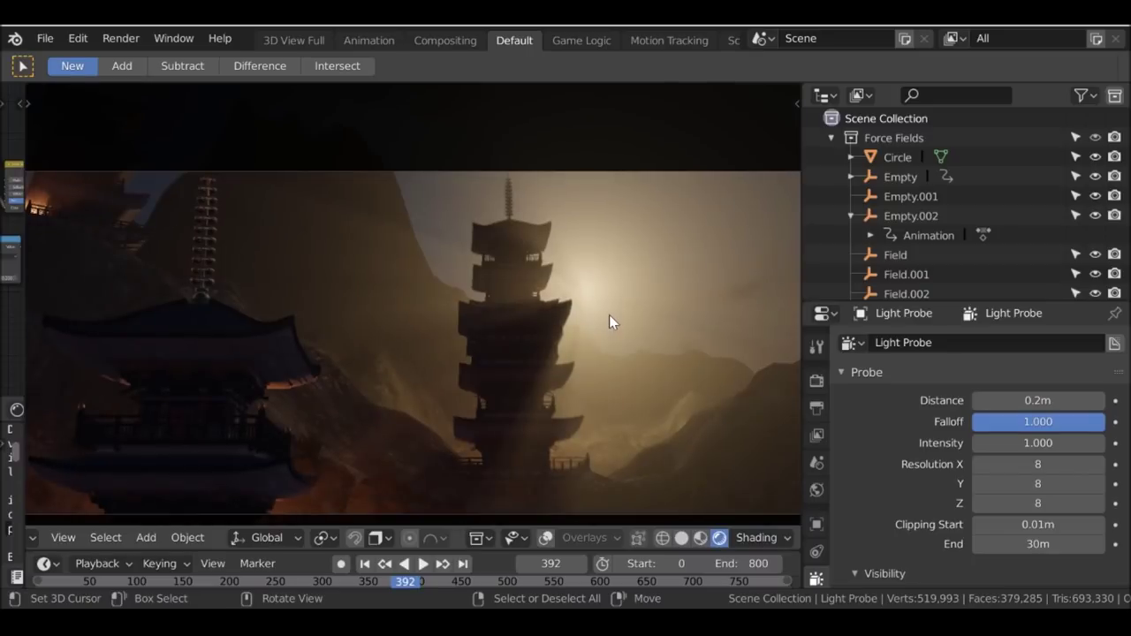
{"action": "scroll", "coordinate": [616, 354], "scroll_direction": "down", "scroll_amount": 3}
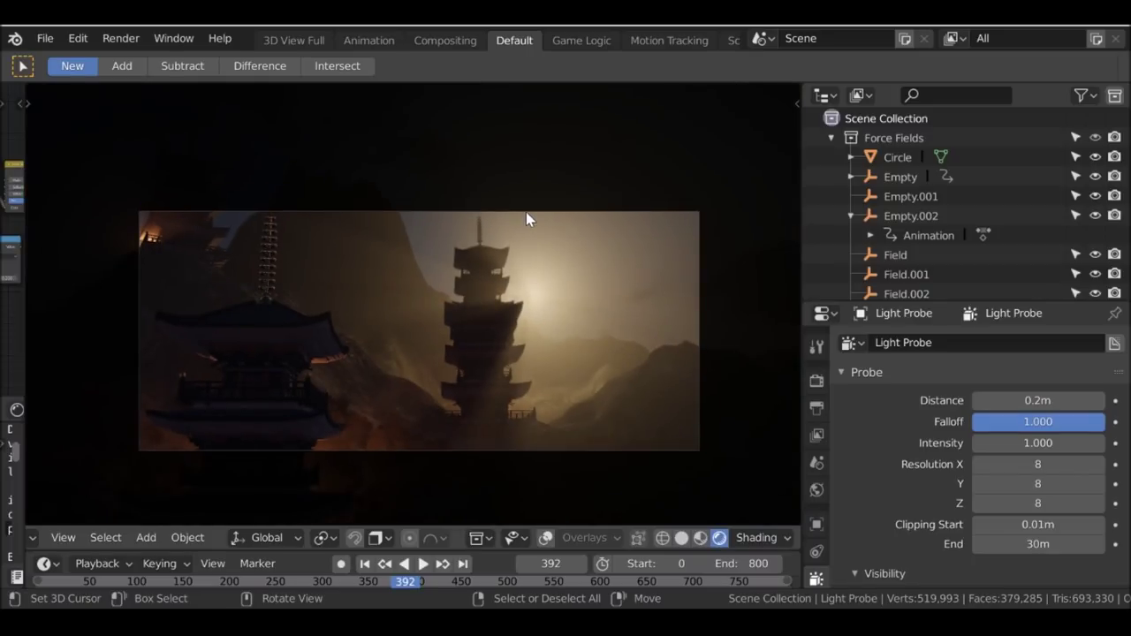
{"action": "left_click", "coordinate": [543, 211]}
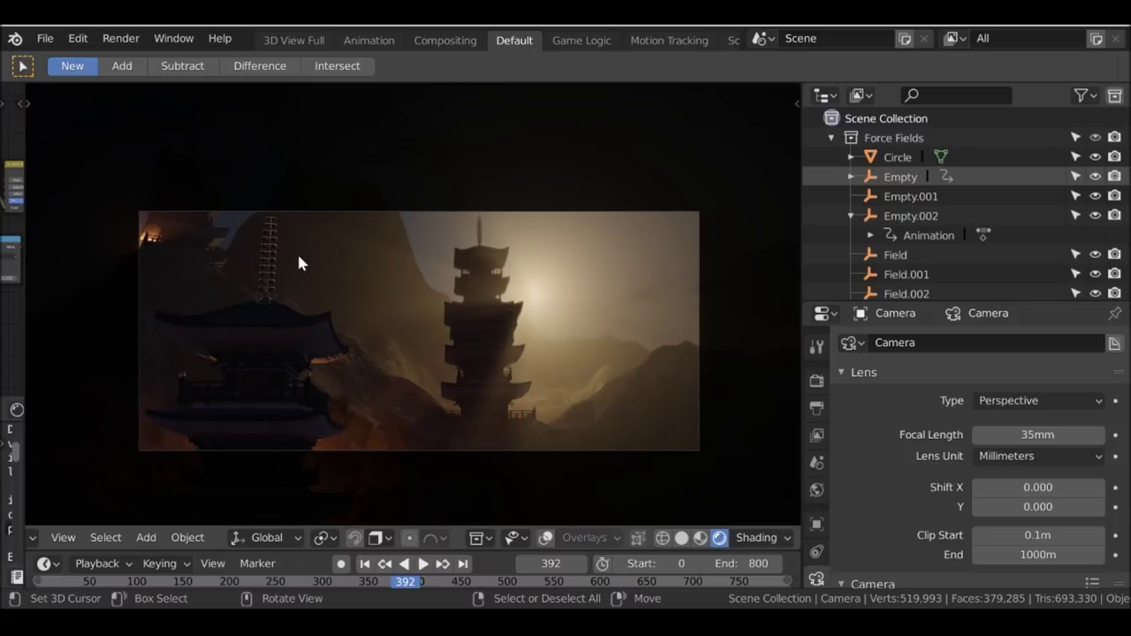
{"action": "middle_click_drag", "start_coordinate": [298, 260], "coordinate": [534, 301]}
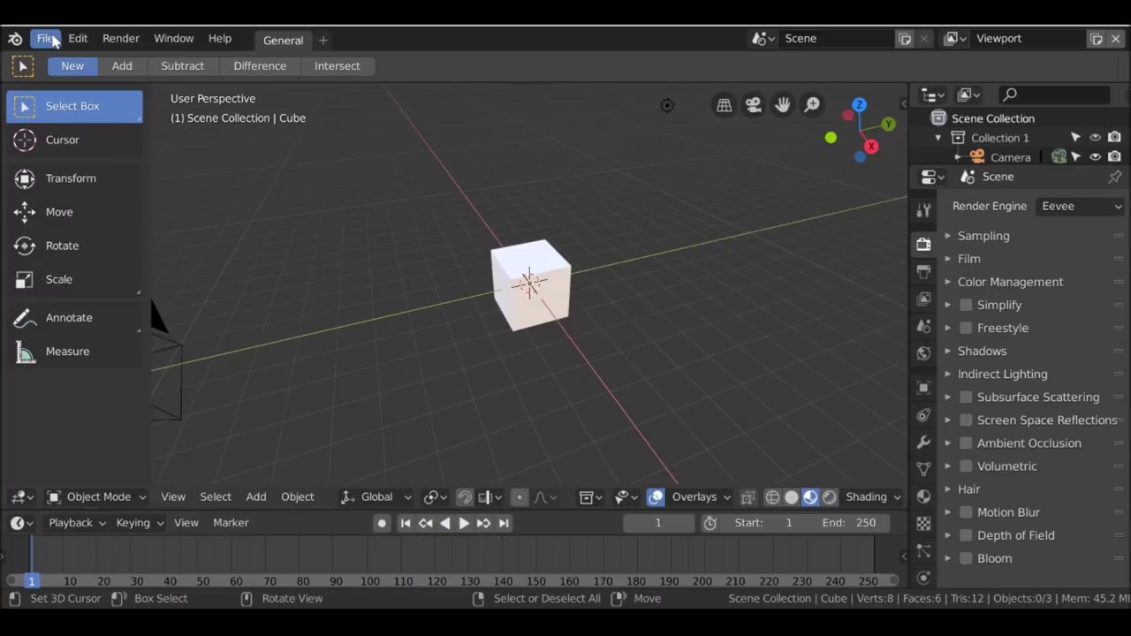
- Create a new 2D Animation file from the File > New templates
{"action": "left_click", "coordinate": [47, 40]}
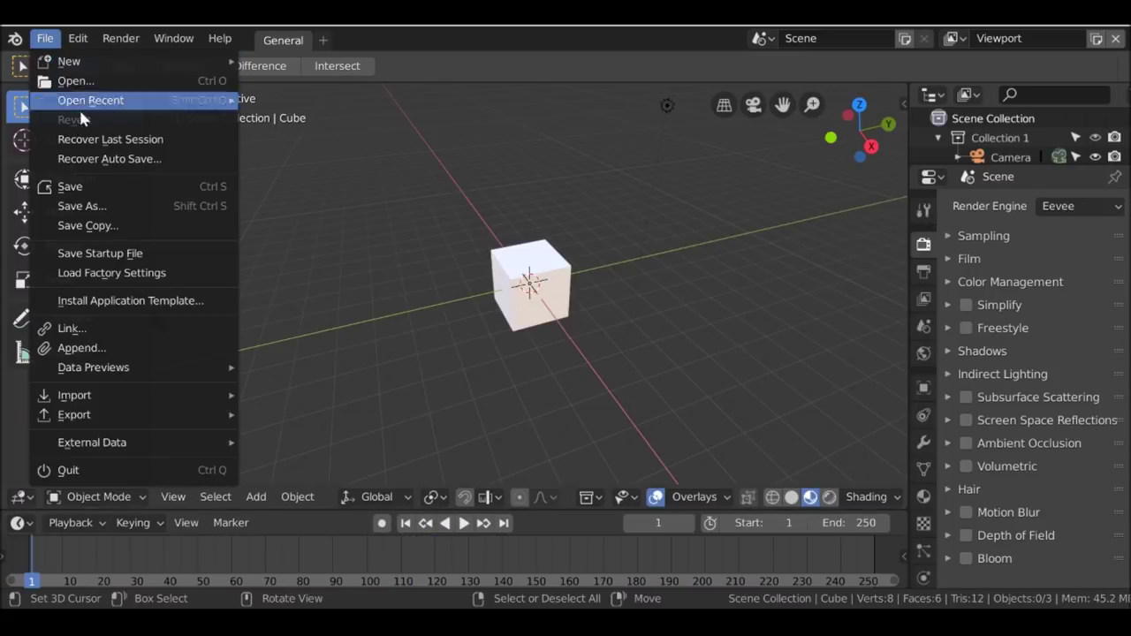
{"action": "mouse_move", "coordinate": [82, 65]}
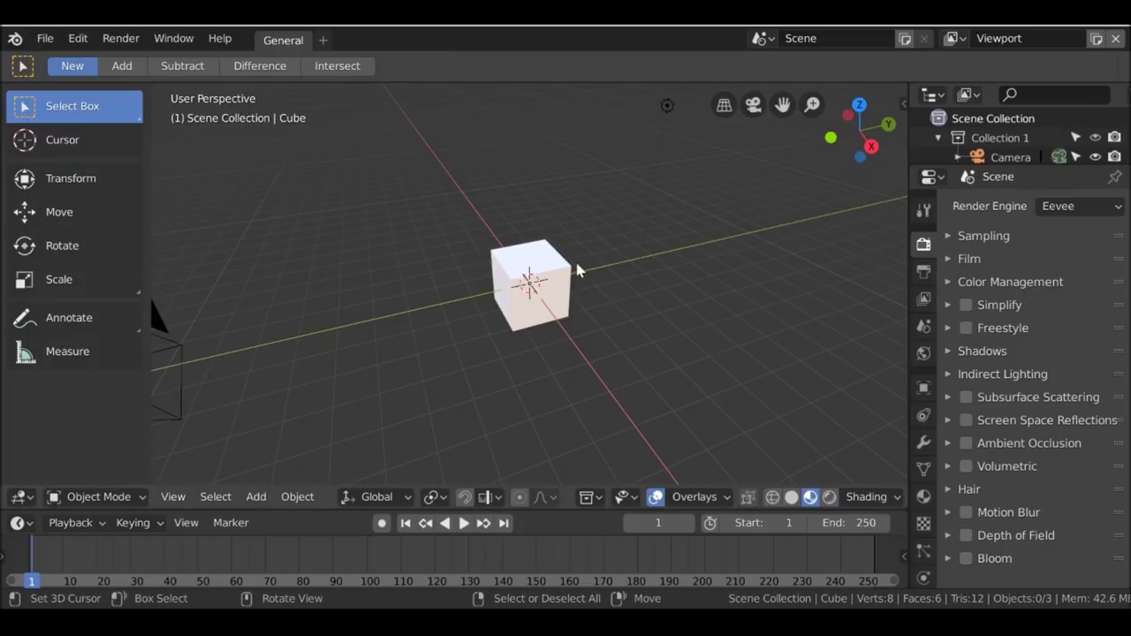
{"action": "scroll", "coordinate": [574, 261], "scroll_direction": "down", "scroll_amount": 3}
{"action": "left_click", "coordinate": [45, 39]}
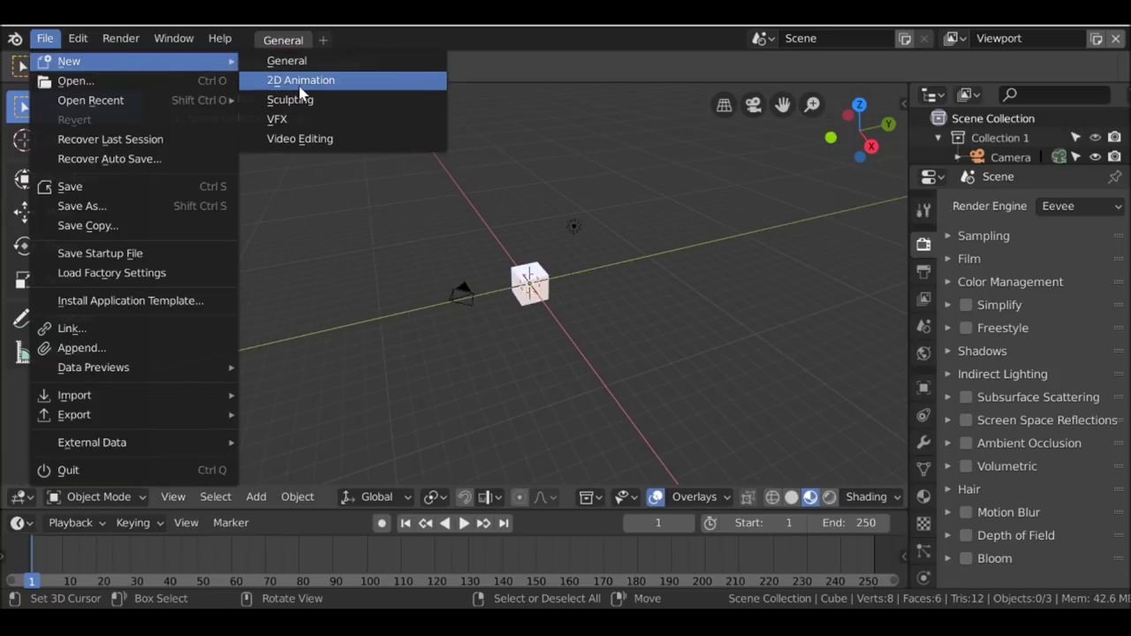
{"action": "left_click", "coordinate": [358, 83]}
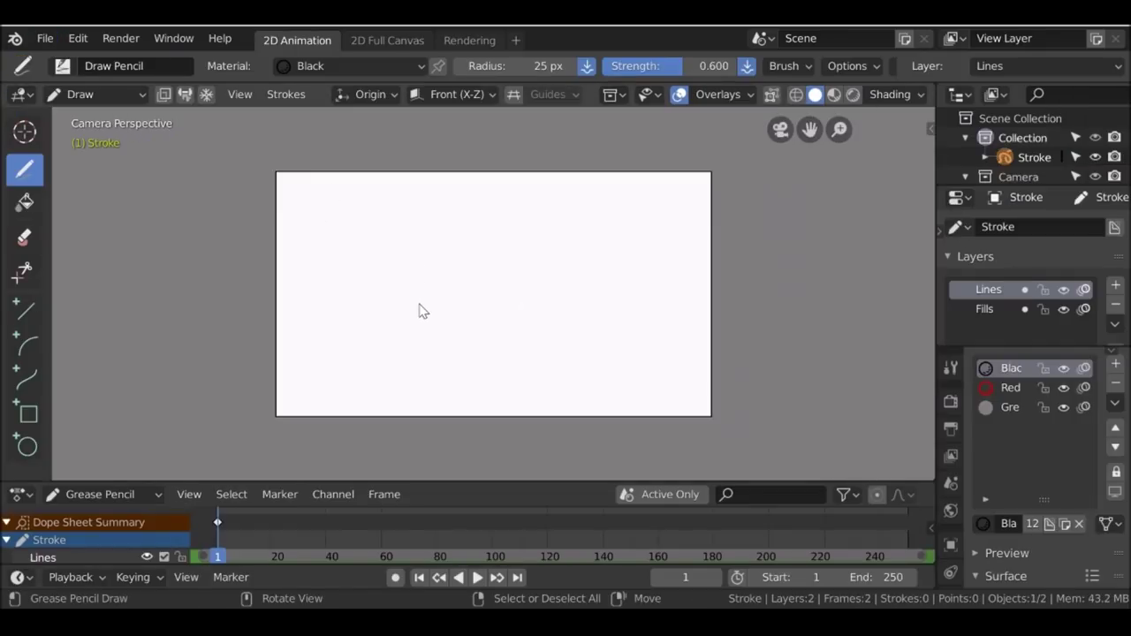
- Draw a test freehand loop on the canvas, then remove it
{"action": "scroll", "coordinate": [421, 310], "scroll_direction": "up", "scroll_amount": 1}
{"action": "middle_click_drag", "start_coordinate": [354, 541], "coordinate": [447, 538]}
{"action": "scroll", "coordinate": [865, 389], "scroll_direction": "down", "scroll_amount": 1}
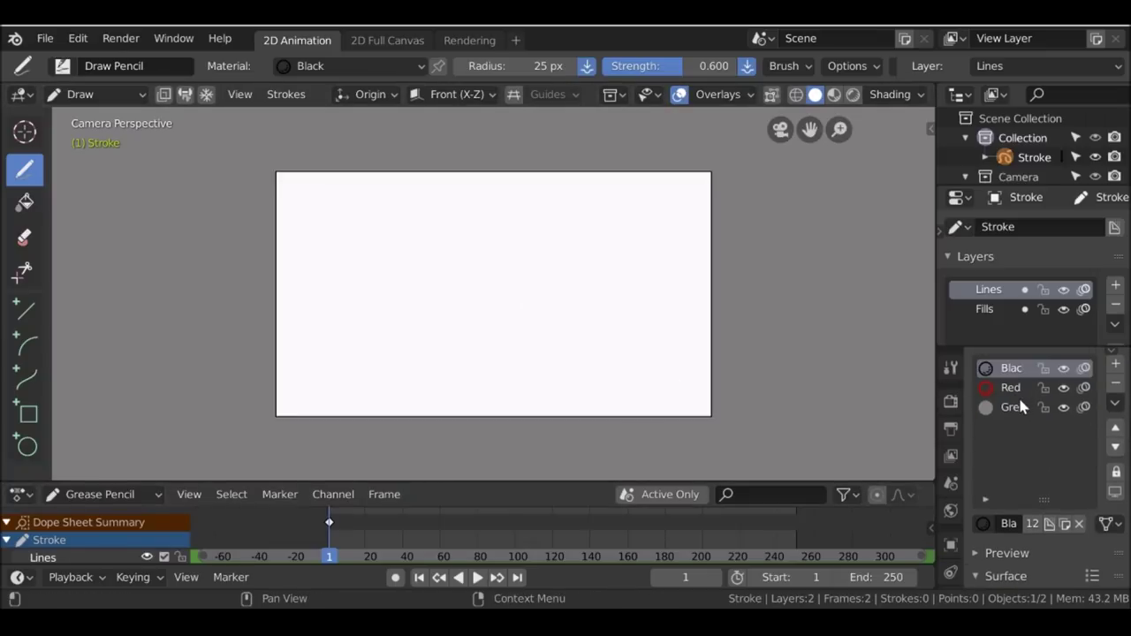
{"action": "scroll", "coordinate": [1035, 442], "scroll_direction": "down", "scroll_amount": 5}
{"action": "scroll", "coordinate": [1036, 442], "scroll_direction": "up", "scroll_amount": 3}
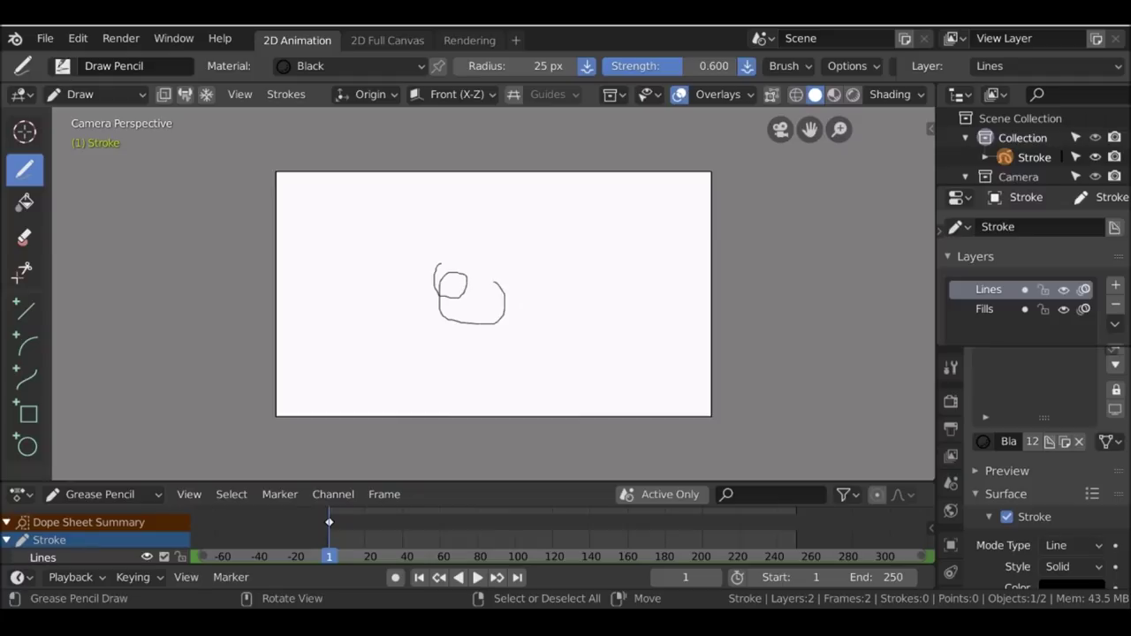
{"action": "mouse_move", "coordinate": [514, 342]}
{"action": "left_mouse_down"}
{"action": "mouse_move", "coordinate": [524, 243]}
{"action": "mouse_move", "coordinate": [455, 225]}
{"action": "mouse_move", "coordinate": [403, 337]}
{"action": "mouse_move", "coordinate": [418, 347]}
{"action": "mouse_move", "coordinate": [528, 332]}
{"action": "left_mouse_up"}
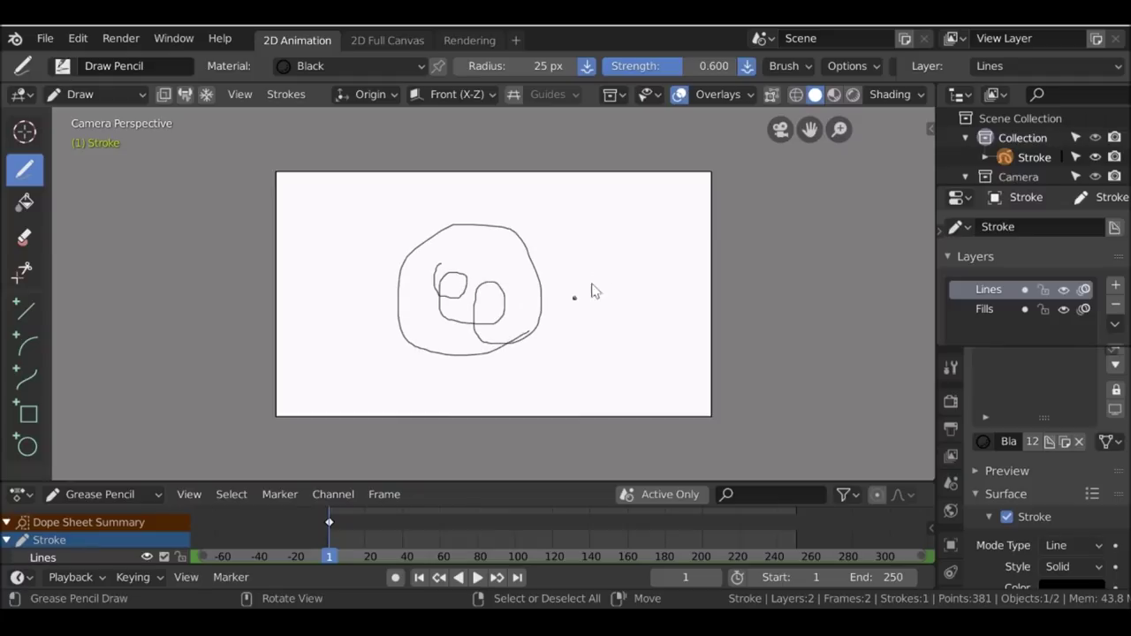
{"action": "key", "text": "ctrl+z"}
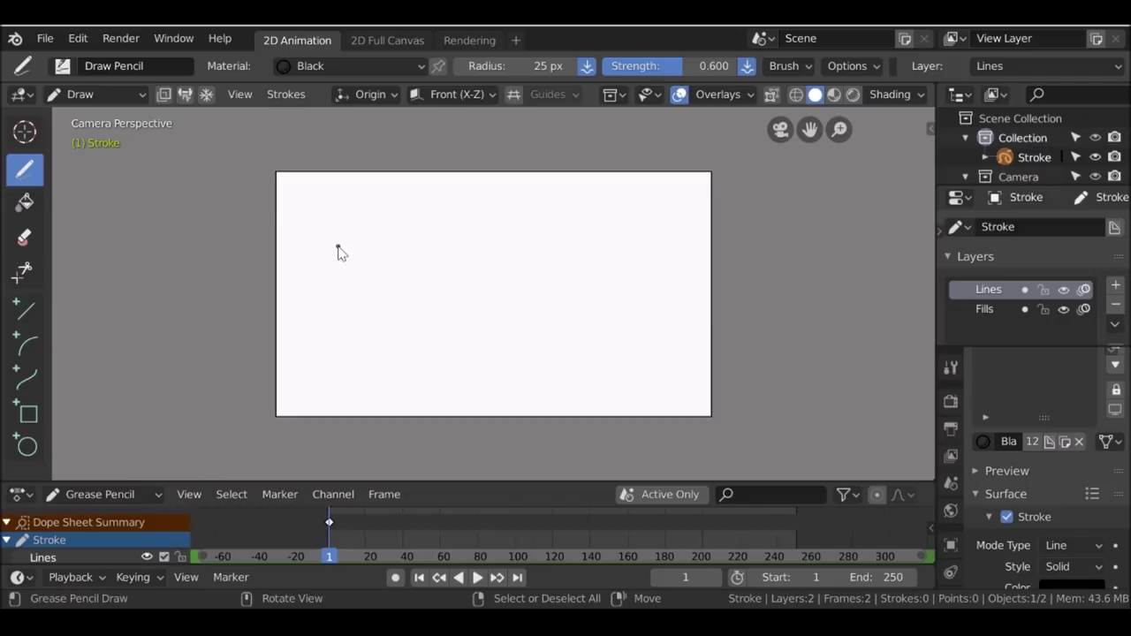
- Hand-draw the characters '2D' on the canvas with the pencil
{"action": "mouse_move", "coordinate": [391, 223]}
{"action": "left_mouse_down"}
{"action": "mouse_move", "coordinate": [381, 271]}
{"action": "mouse_move", "coordinate": [448, 274]}
{"action": "left_mouse_up"}
{"action": "left_click_drag", "start_coordinate": [484, 221], "coordinate": [500, 266]}
{"action": "left_click_drag", "start_coordinate": [486, 220], "coordinate": [475, 280]}
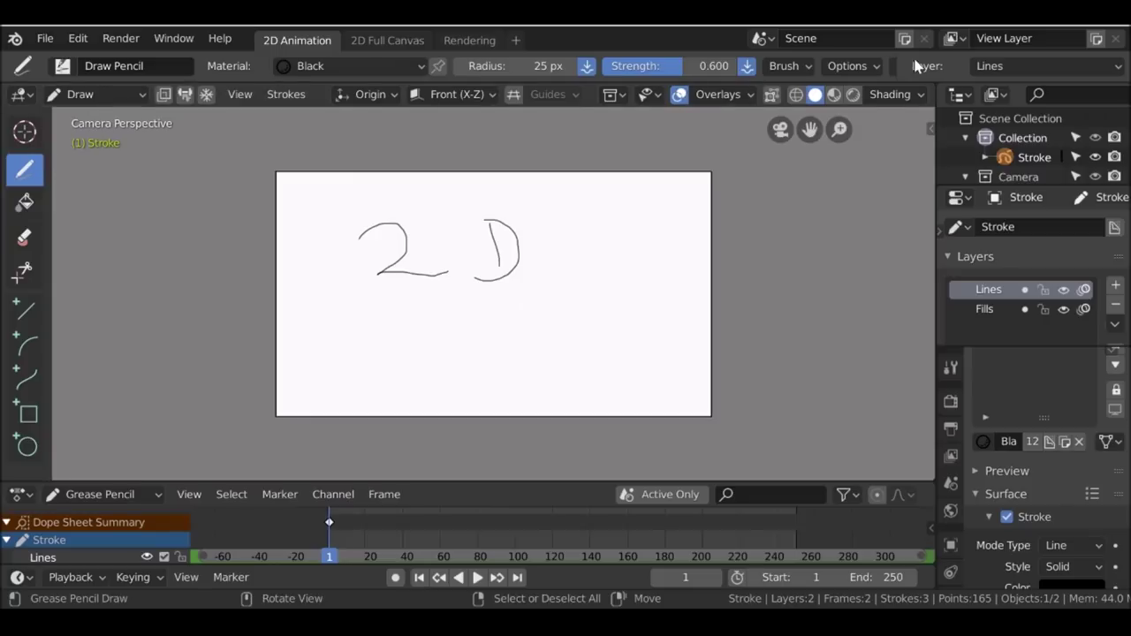
{"action": "left_click", "coordinate": [44, 39]}
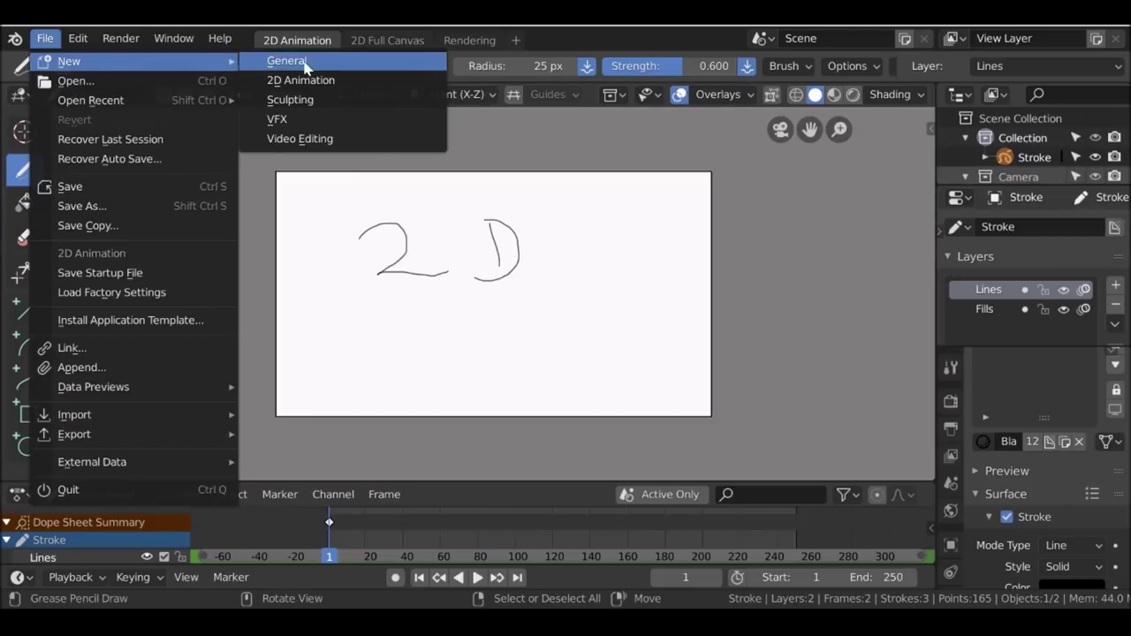
- Start a new Sculpting file and roughen the quad sphere with Clay and Clay Strips strokes
{"action": "left_click", "coordinate": [301, 99]}
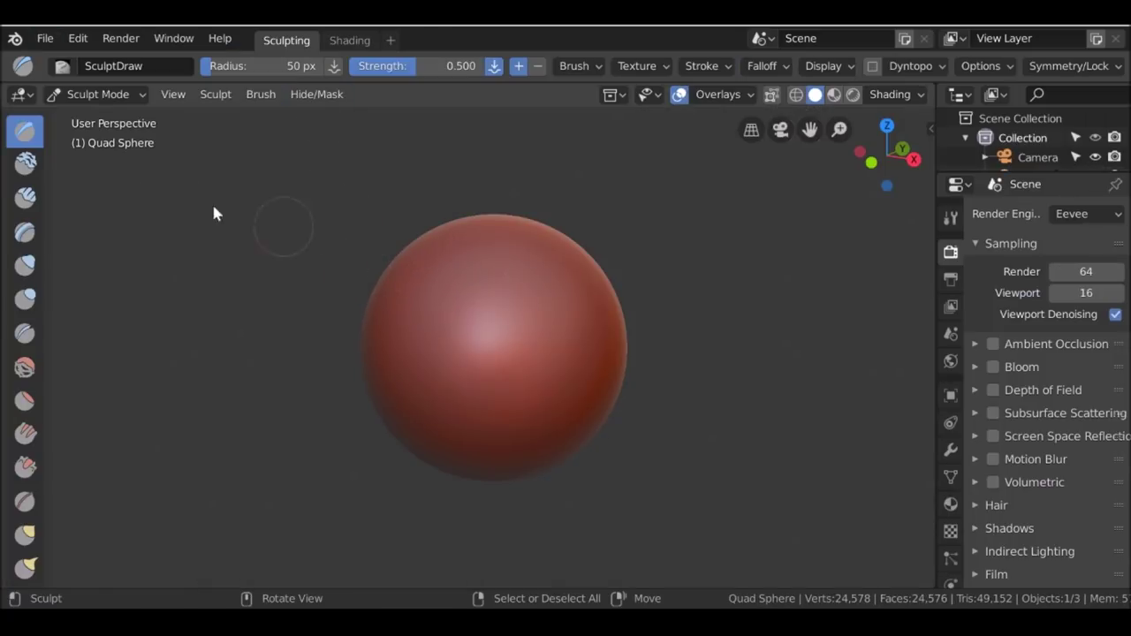
{"action": "left_click", "coordinate": [25, 163]}
{"action": "left_click_drag", "start_coordinate": [501, 248], "coordinate": [520, 212]}
{"action": "left_click", "coordinate": [25, 198]}
{"action": "left_click_drag", "start_coordinate": [531, 335], "coordinate": [474, 402]}
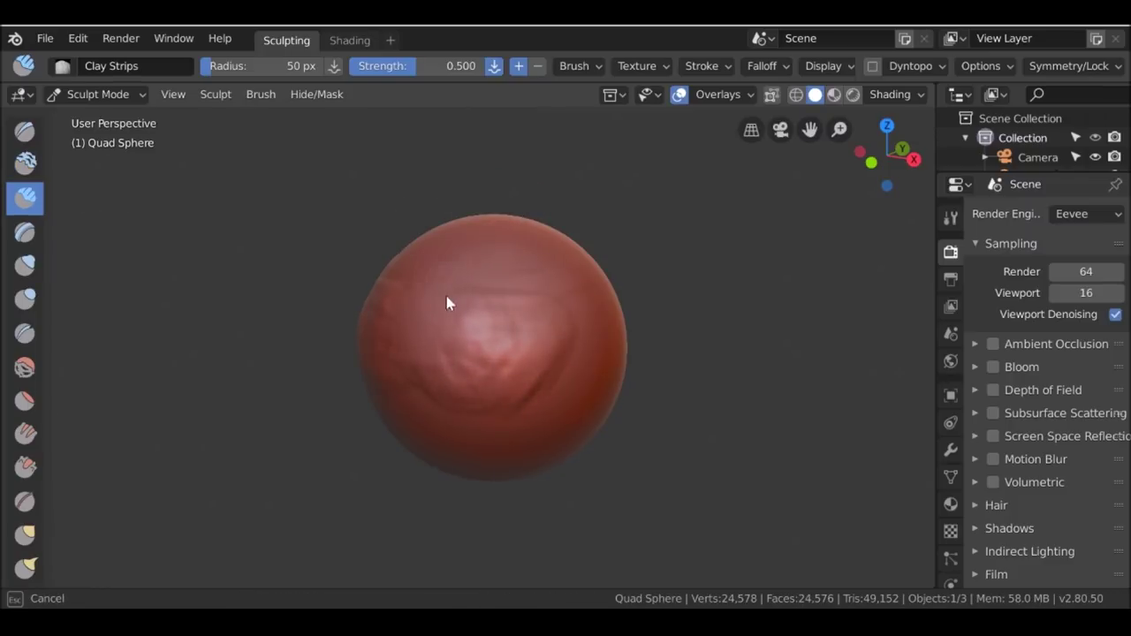
{"action": "mouse_move", "coordinate": [446, 303]}
{"action": "left_mouse_down"}
{"action": "mouse_move", "coordinate": [438, 266]}
{"action": "mouse_move", "coordinate": [489, 279]}
{"action": "mouse_move", "coordinate": [485, 260]}
{"action": "mouse_move", "coordinate": [577, 300]}
{"action": "mouse_move", "coordinate": [558, 329]}
{"action": "left_mouse_up"}
{"action": "mouse_move", "coordinate": [471, 259]}
{"action": "left_mouse_down"}
{"action": "mouse_move", "coordinate": [606, 248]}
{"action": "mouse_move", "coordinate": [642, 384]}
{"action": "mouse_move", "coordinate": [633, 440]}
{"action": "left_mouse_up"}
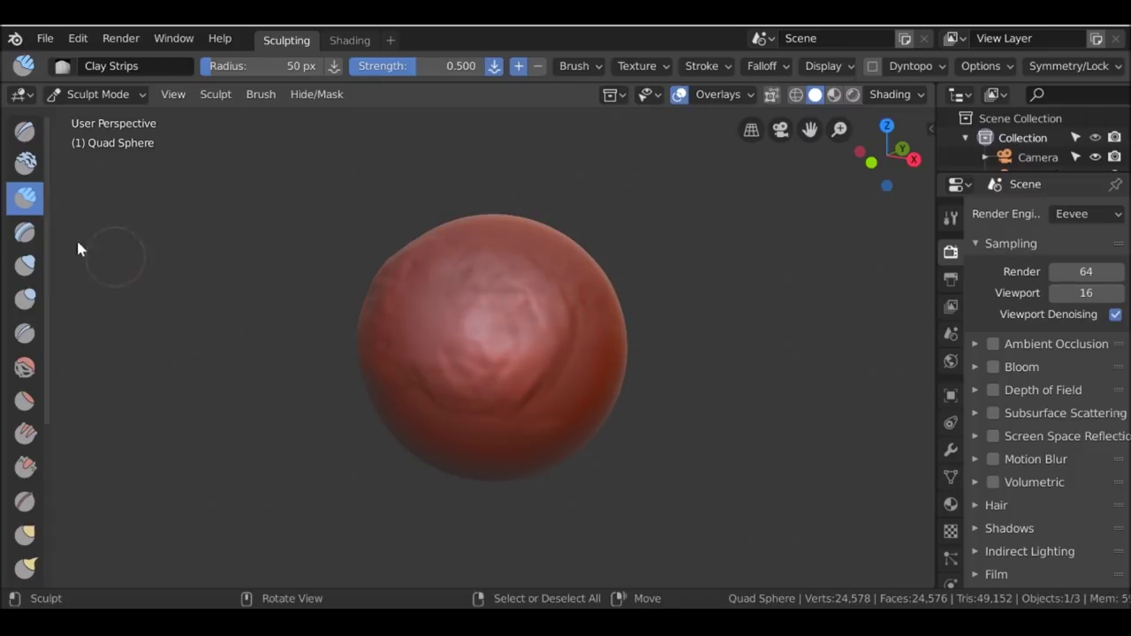
- Bulge a small bump on the sphere's upper area with the Inflate/Deflate brush
{"action": "left_click", "coordinate": [25, 265]}
{"action": "mouse_move", "coordinate": [340, 292]}
{"action": "left_mouse_down"}
{"action": "mouse_move", "coordinate": [356, 241]}
{"action": "mouse_move", "coordinate": [388, 262]}
{"action": "left_mouse_up"}
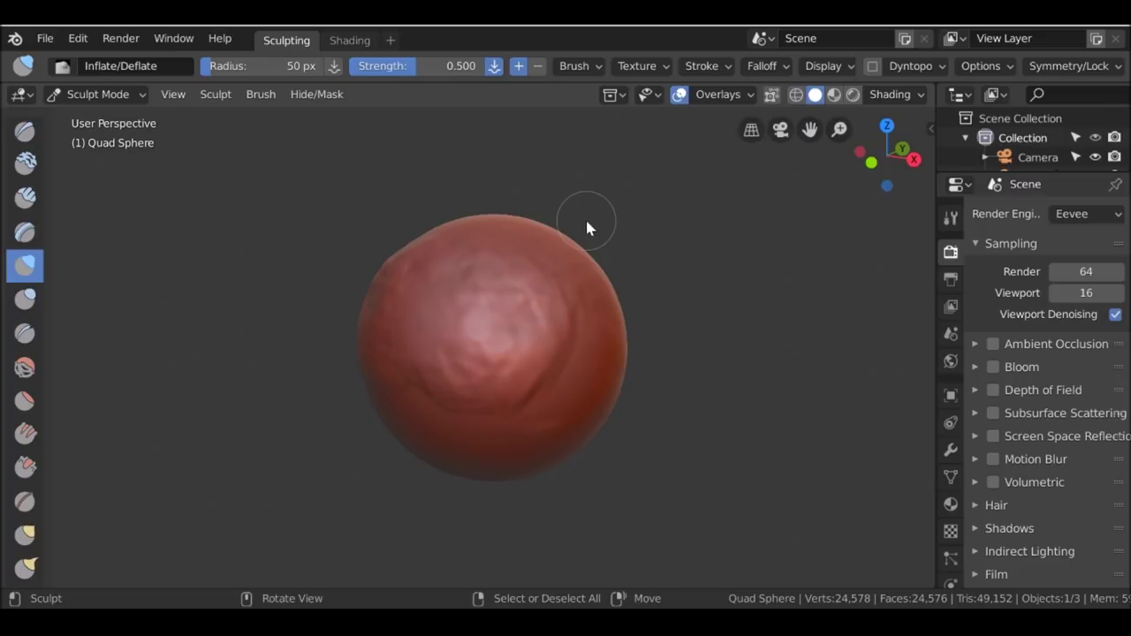
{"action": "mouse_move", "coordinate": [503, 263]}
{"action": "left_mouse_down"}
{"action": "mouse_move", "coordinate": [510, 239]}
{"action": "mouse_move", "coordinate": [492, 229]}
{"action": "mouse_move", "coordinate": [518, 239]}
{"action": "mouse_move", "coordinate": [477, 234]}
{"action": "left_mouse_up"}
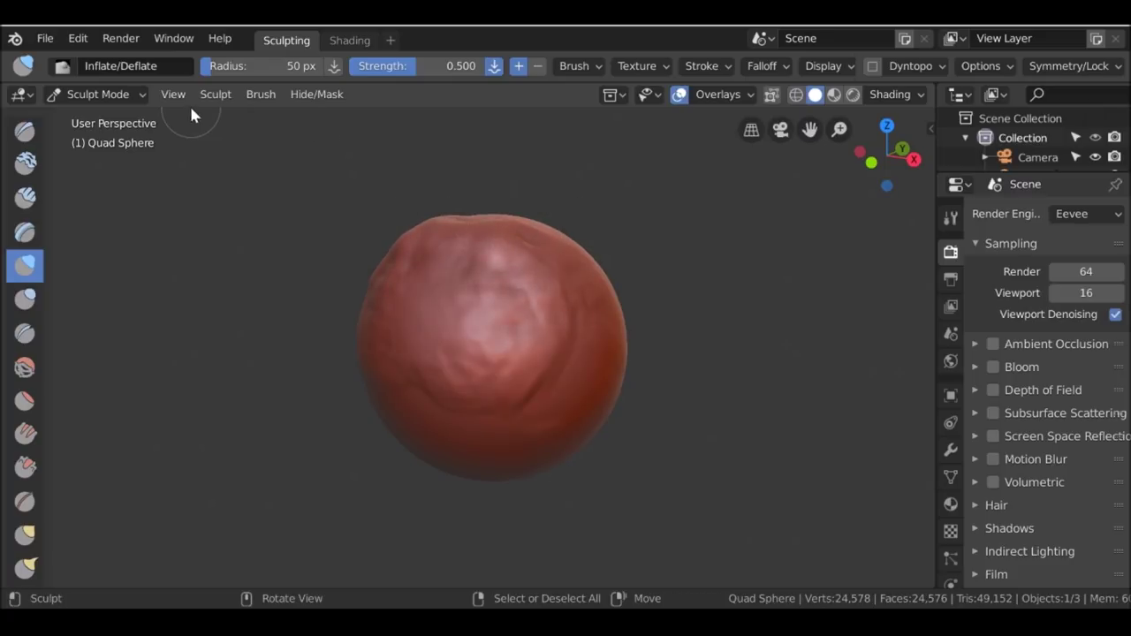
{"action": "left_click", "coordinate": [45, 39]}
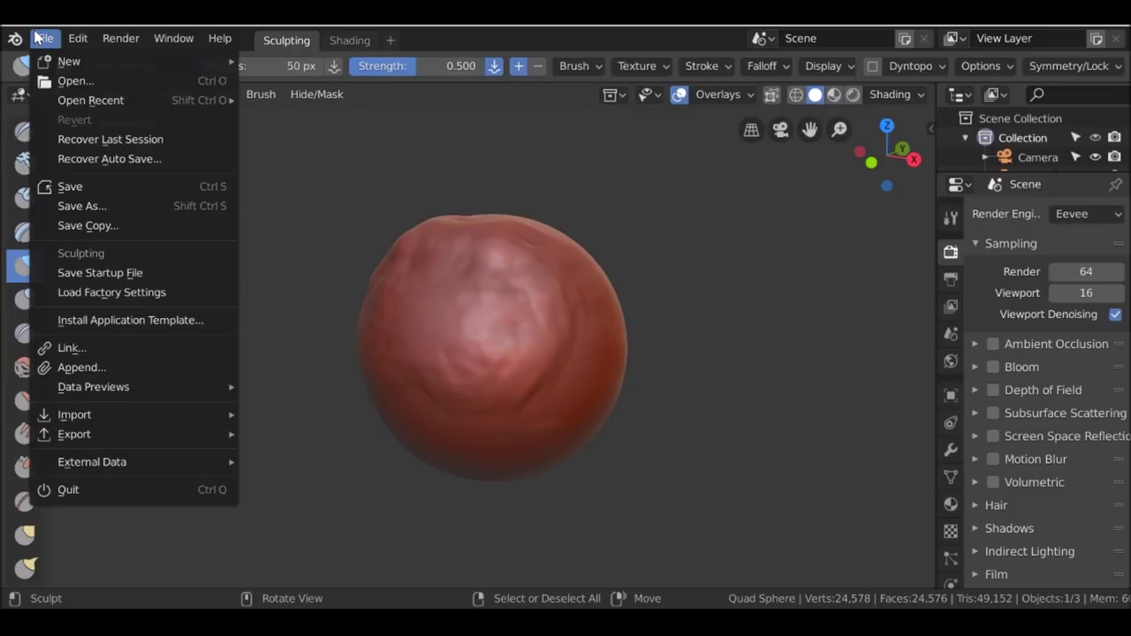
- Start a new VFX file and tour its Motion Tracking, Masking, Compositing and Rendering workspaces
{"action": "mouse_move", "coordinate": [99, 67]}
{"action": "left_click", "coordinate": [301, 119]}
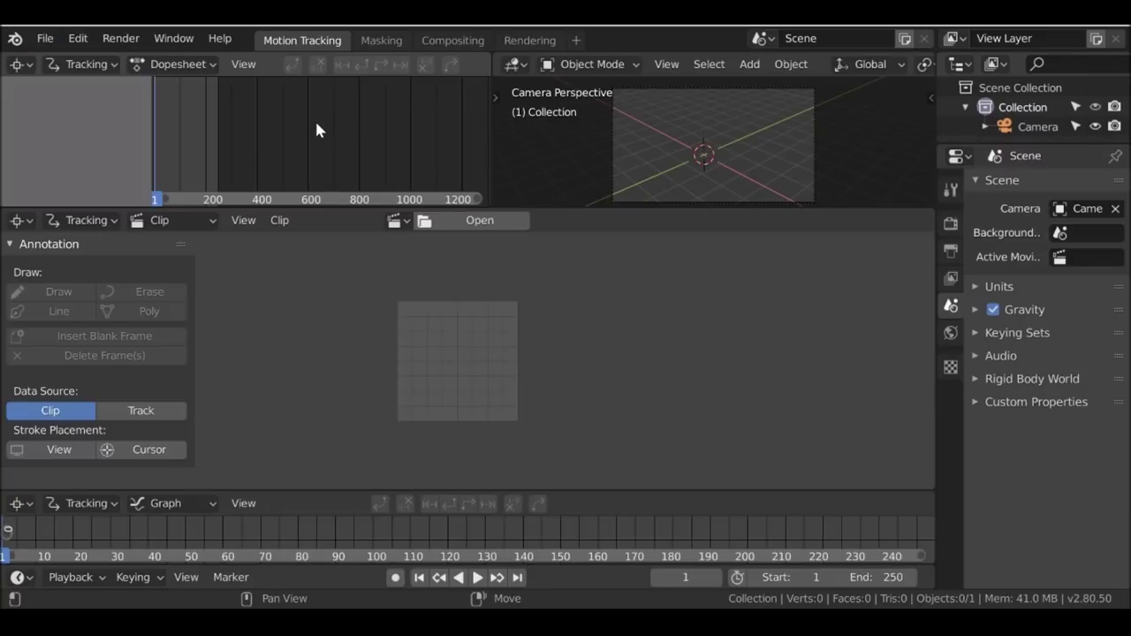
{"action": "left_click", "coordinate": [395, 42]}
{"action": "left_click", "coordinate": [325, 42]}
{"action": "left_click", "coordinate": [373, 41]}
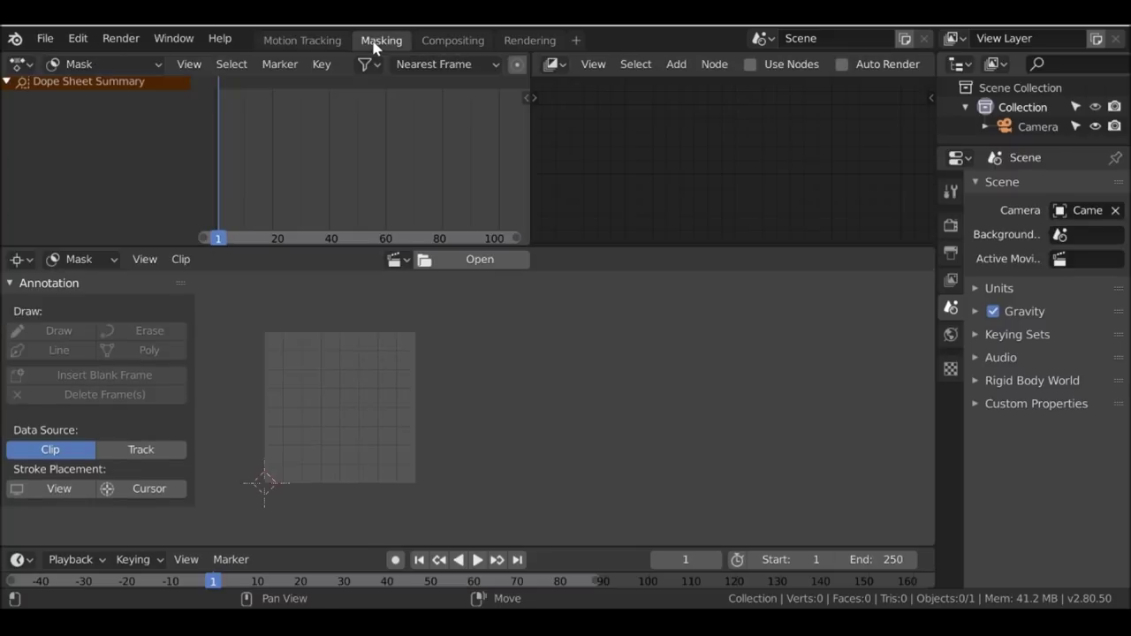
{"action": "left_click", "coordinate": [452, 41]}
{"action": "left_click", "coordinate": [529, 41]}
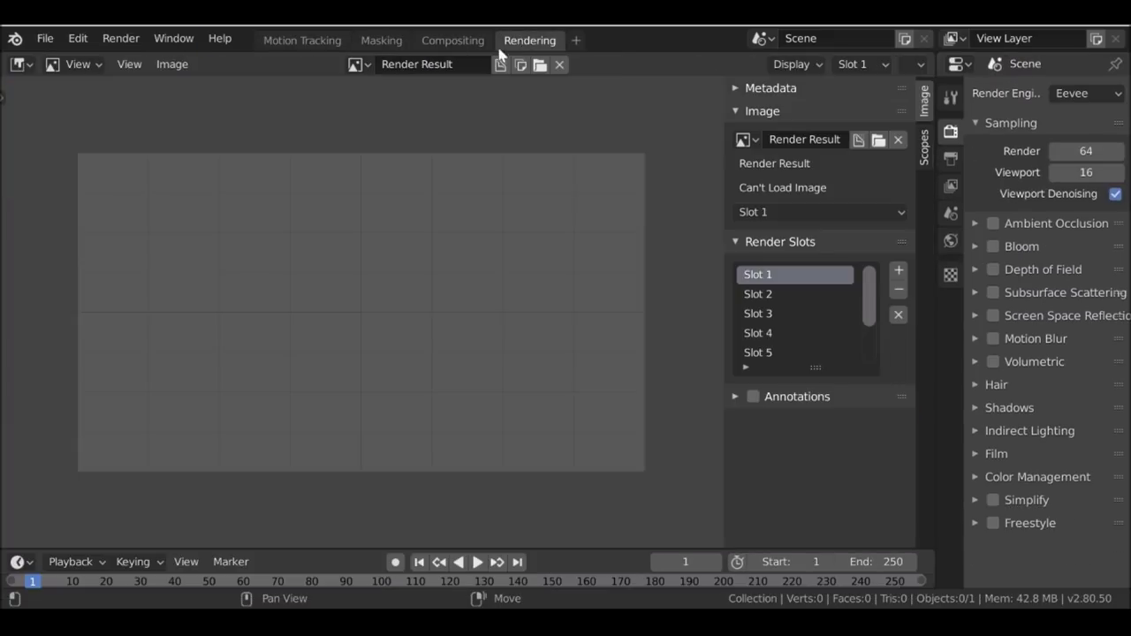
{"action": "left_click", "coordinate": [301, 40]}
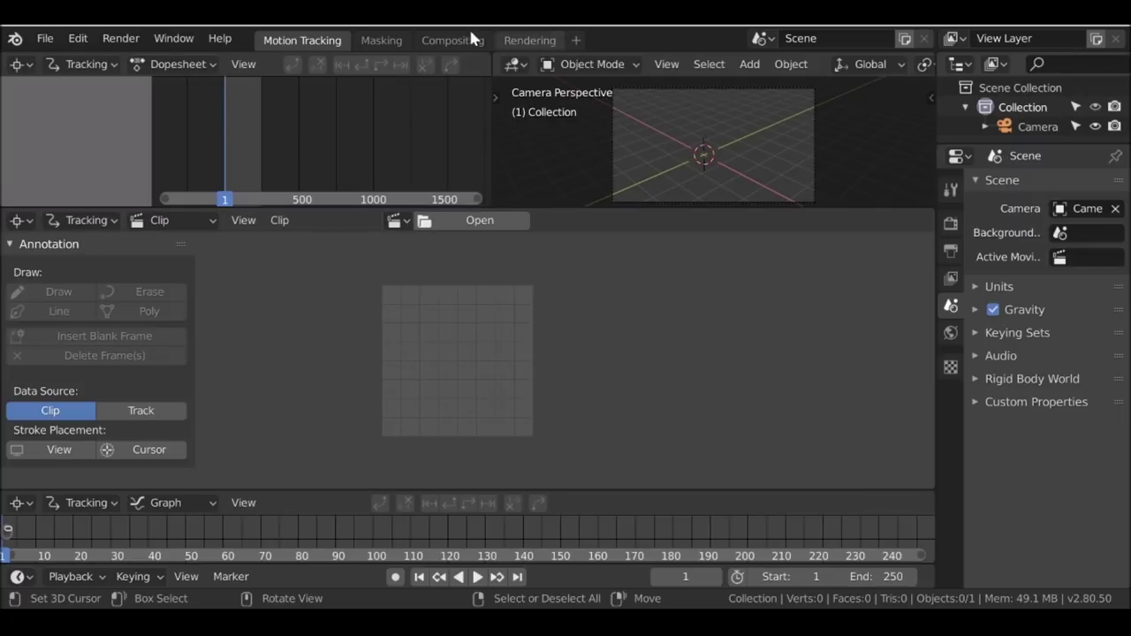
- Create a new Video Editing file from the File > New templates
{"action": "left_click", "coordinate": [45, 40]}
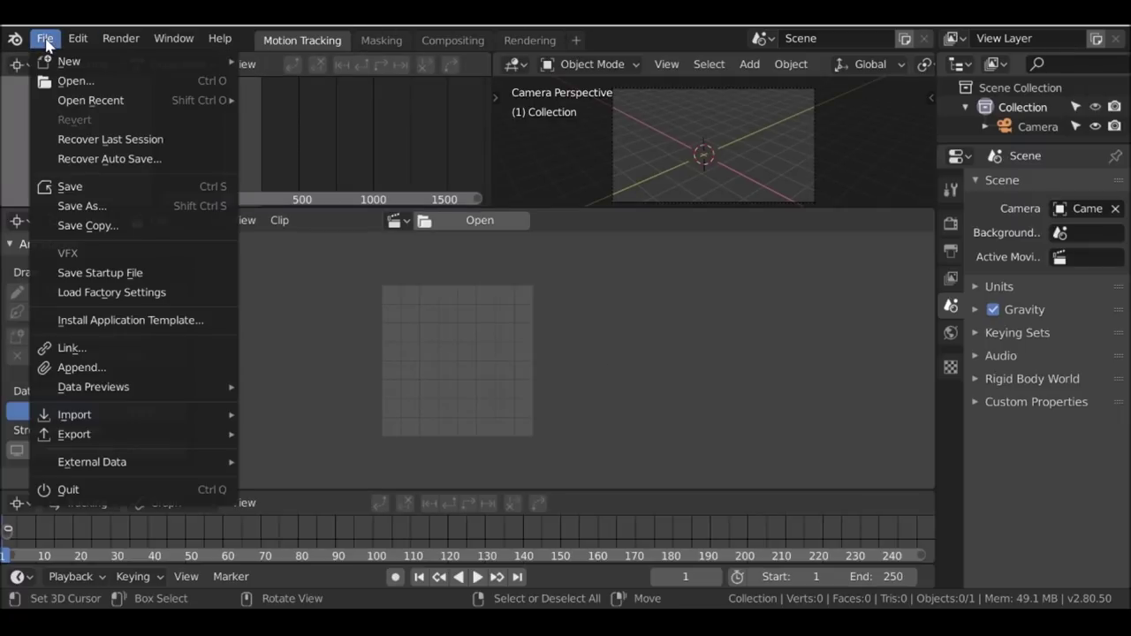
{"action": "mouse_move", "coordinate": [46, 61]}
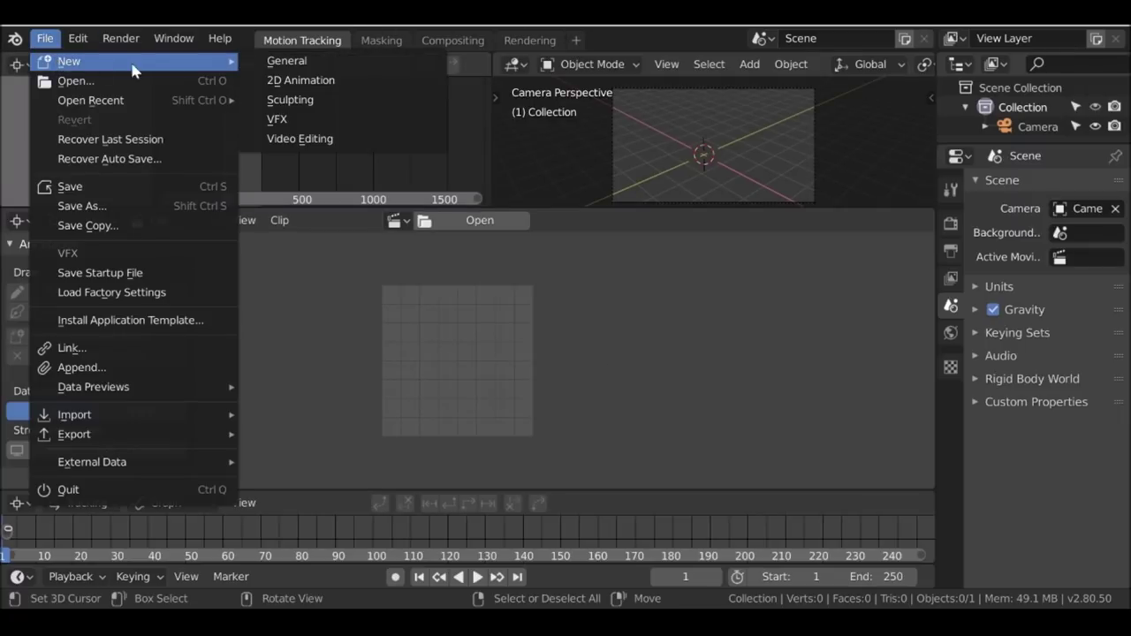
{"action": "left_click", "coordinate": [298, 139]}
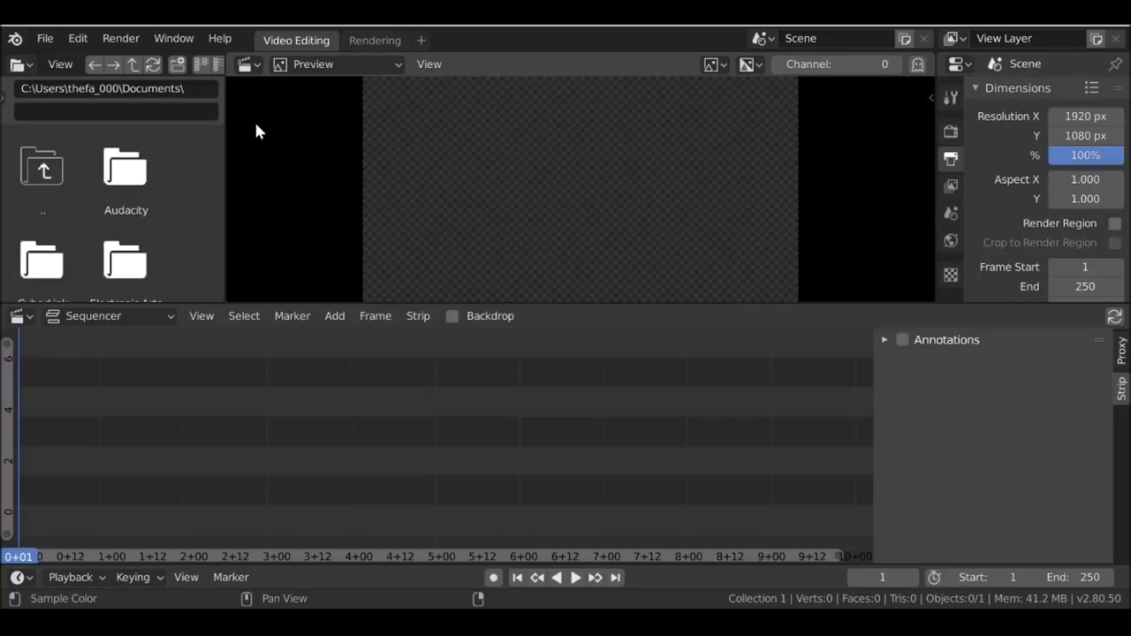
- Frame the sequencer timeline, glance at the Rendering workspace, then create a new General file
{"action": "key", "text": "Home"}
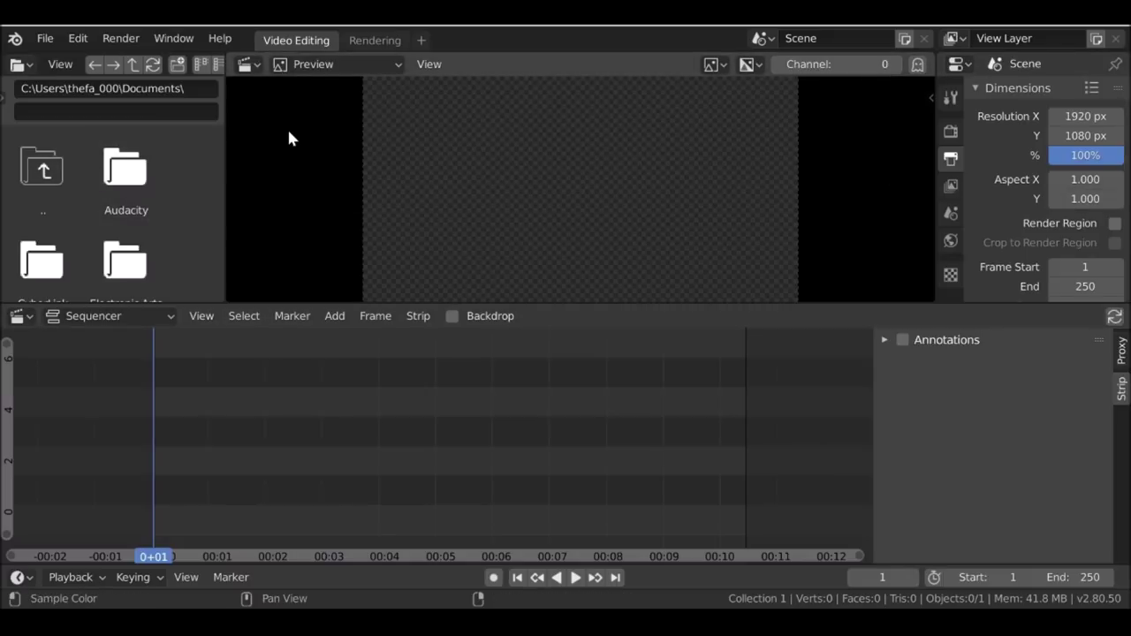
{"action": "left_click", "coordinate": [372, 40]}
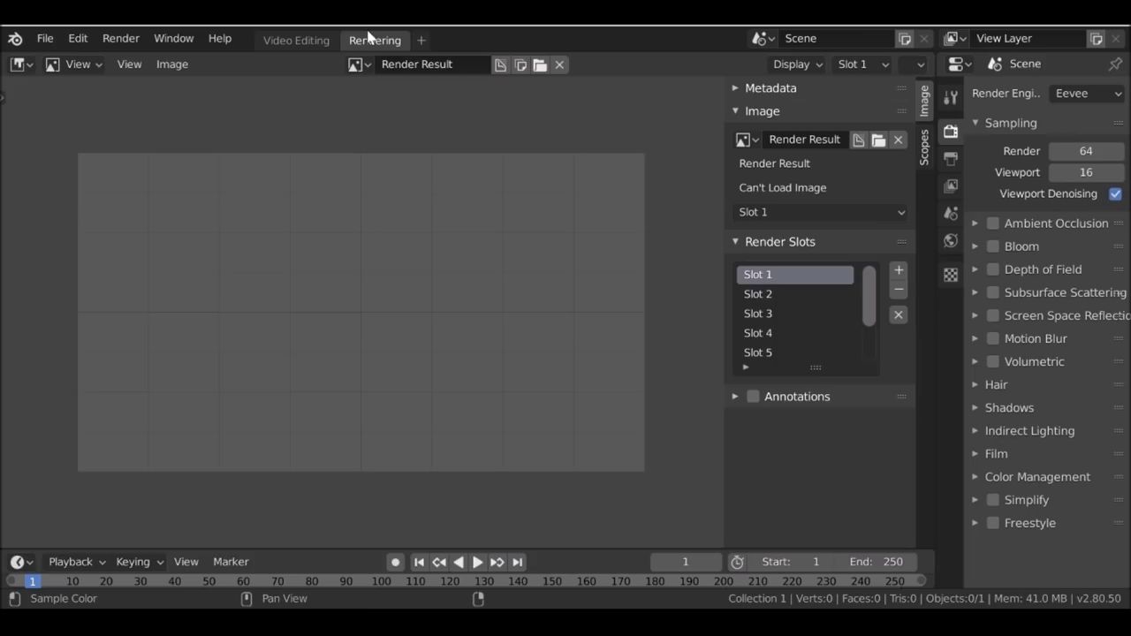
{"action": "left_click", "coordinate": [320, 42]}
{"action": "left_click", "coordinate": [44, 38]}
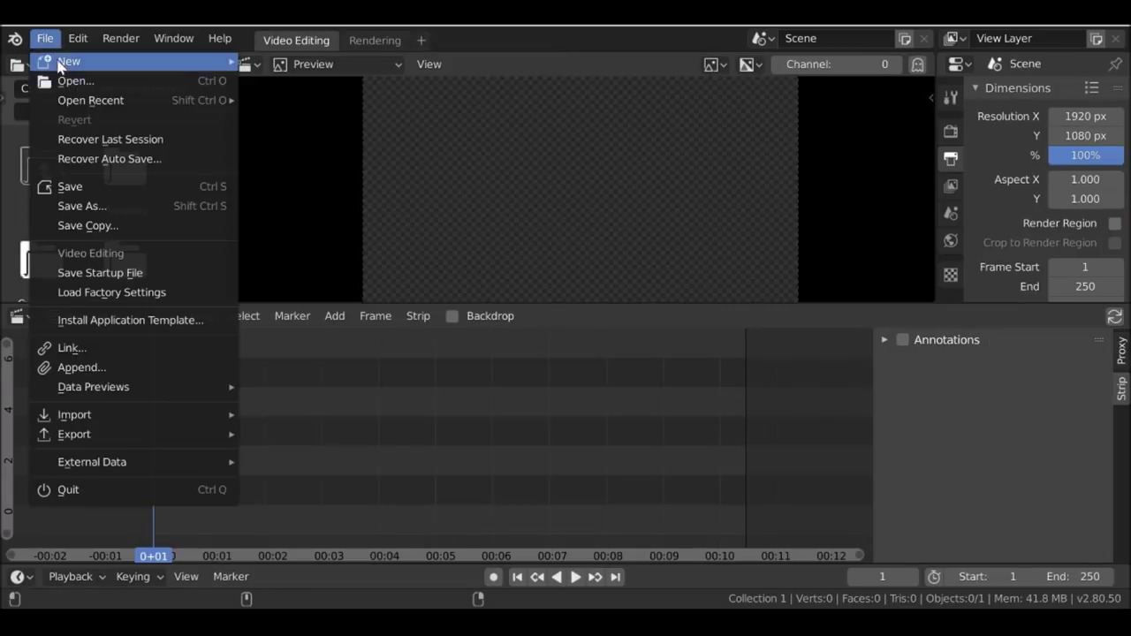
{"action": "left_click", "coordinate": [274, 61]}
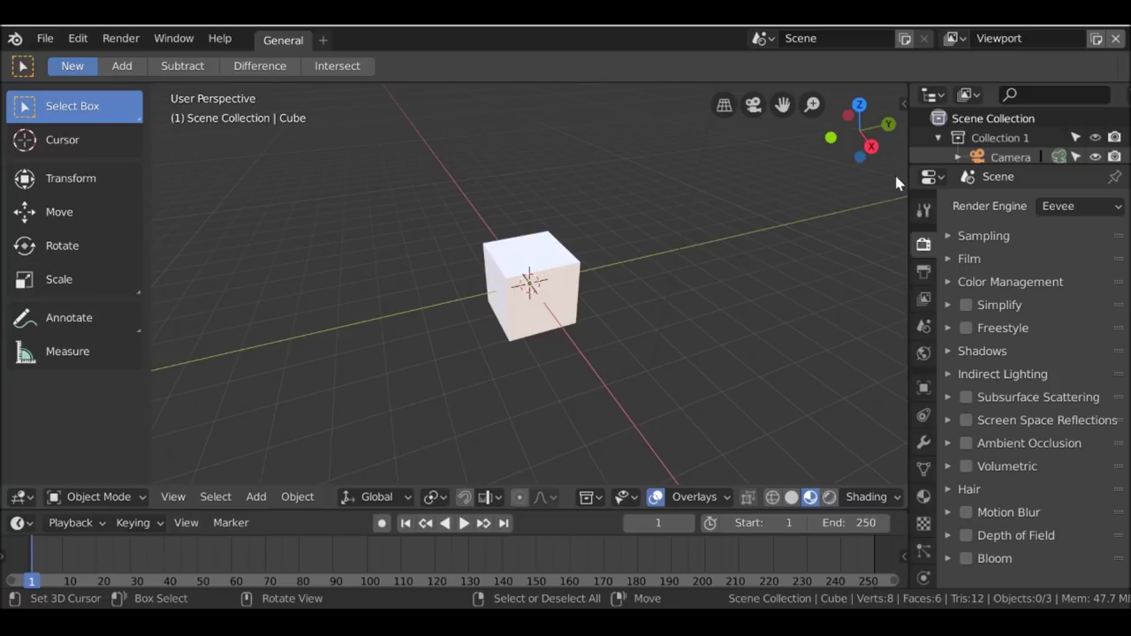
- Resize the Outliner, open the Editor Type menu, and zoom out to show camera and light
{"action": "left_click_drag", "start_coordinate": [1024, 167], "coordinate": [1027, 133]}
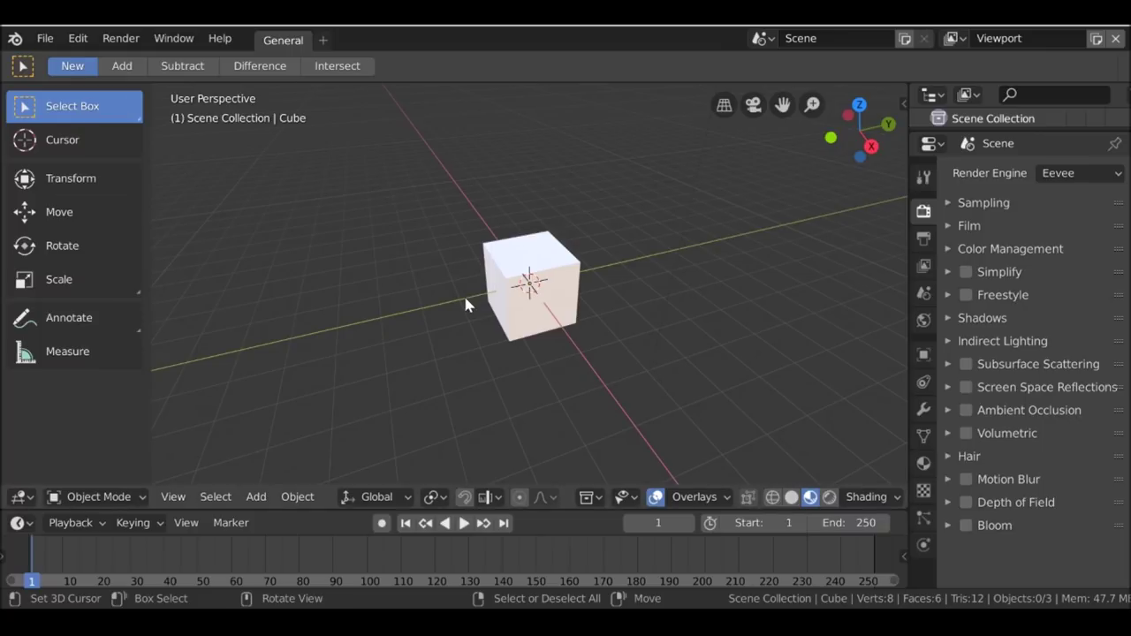
{"action": "left_click", "coordinate": [23, 497]}
{"action": "key", "text": "ctrl+z"}
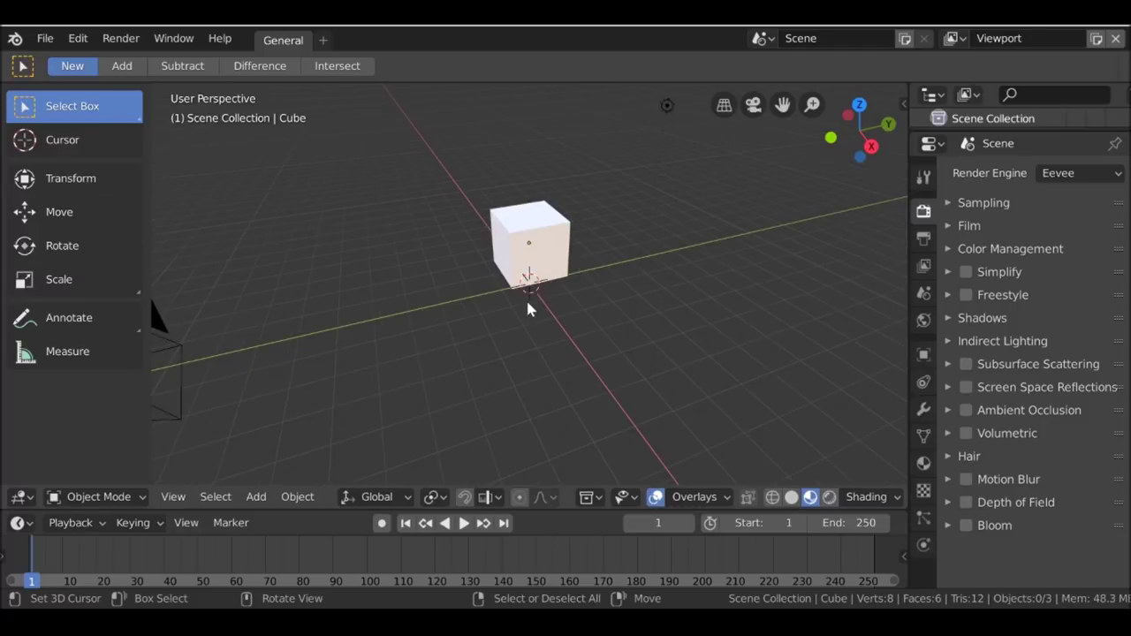